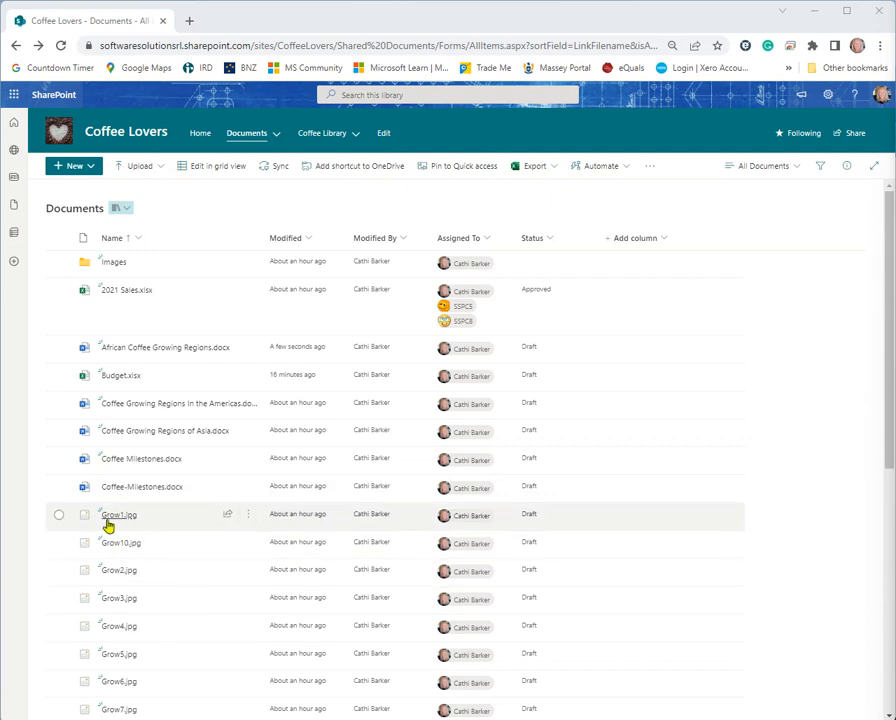
# Move Grow1.jpg from the Documents library into the Images folder.
pyautogui.click(58, 516)
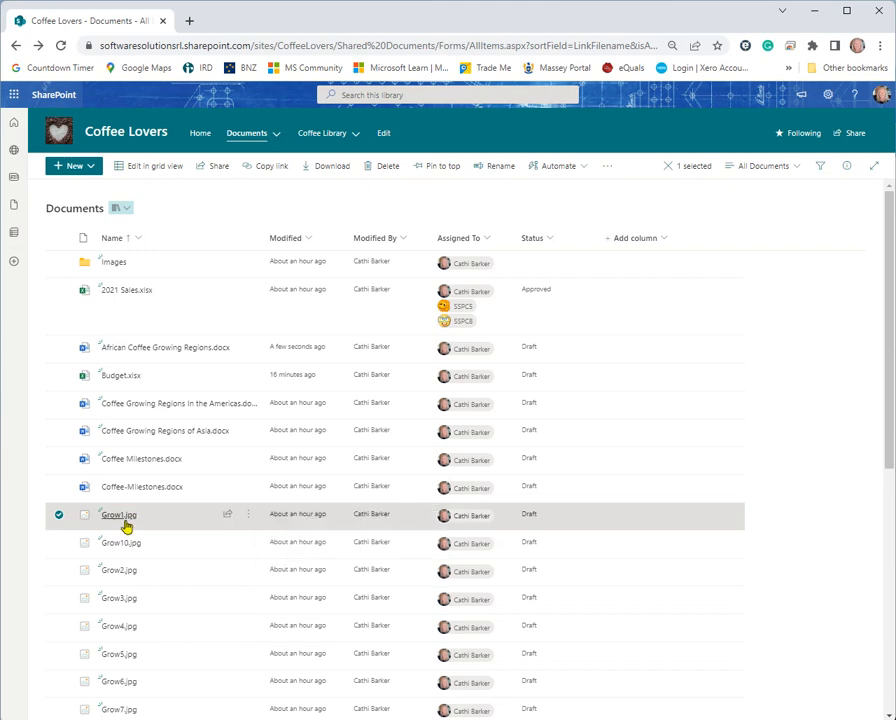
pyautogui.moveTo(122, 518)
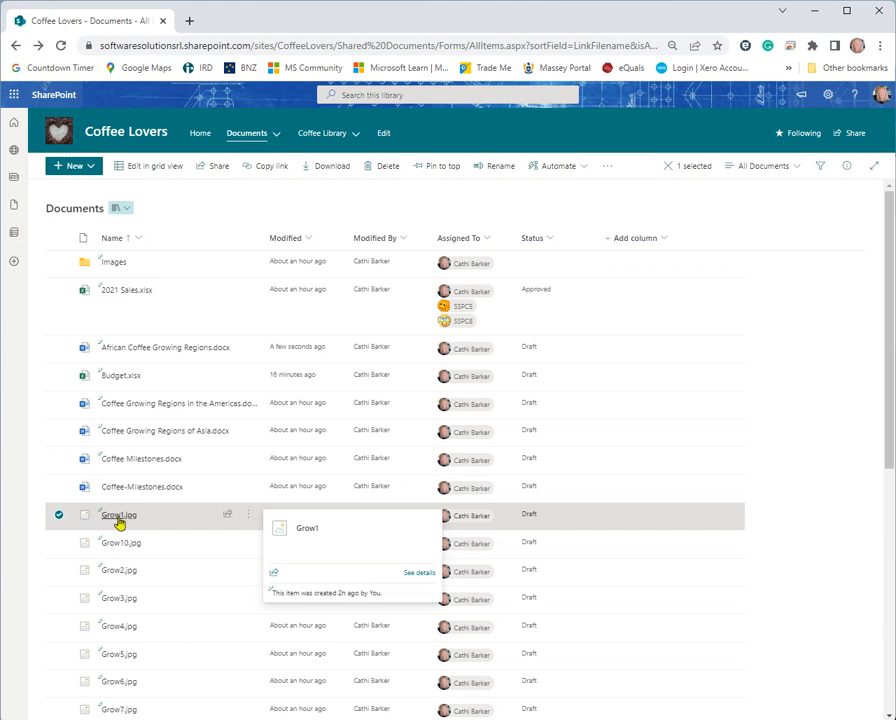
pyautogui.moveTo(118, 522); pyautogui.dragTo(113, 266)
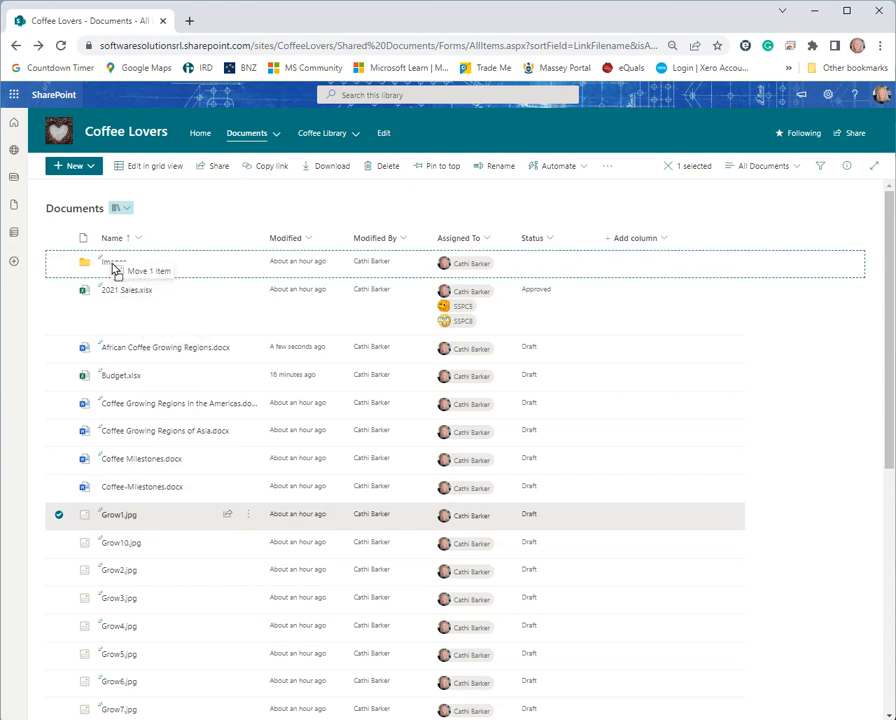
pyautogui.moveTo(114, 267); pyautogui.dragTo(114, 266)
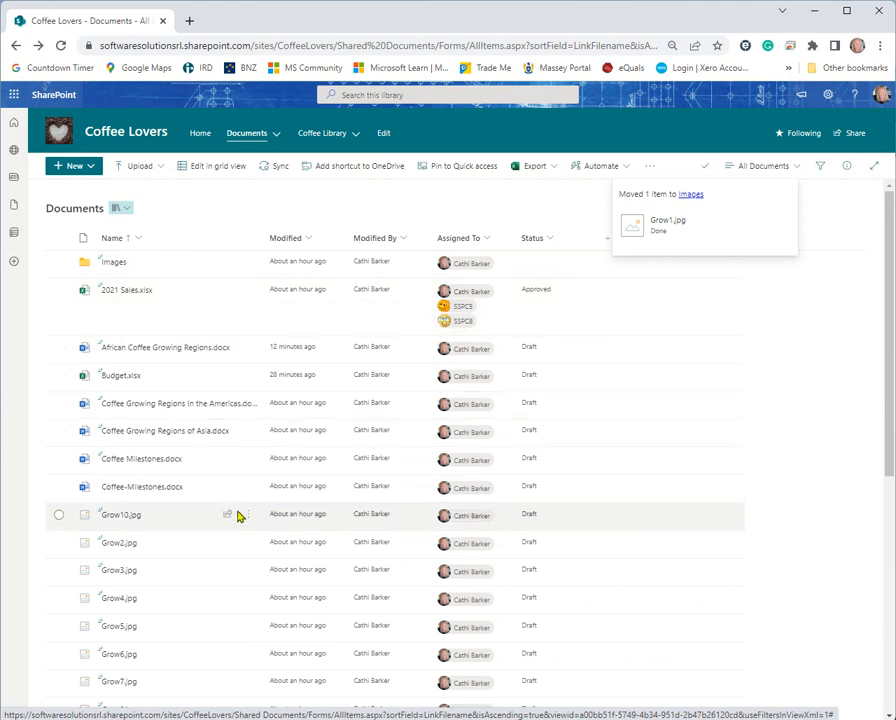
# Move Grow10.jpg, Grow2.jpg and Grow3.jpg together into the Images folder.
pyautogui.click(59, 515)
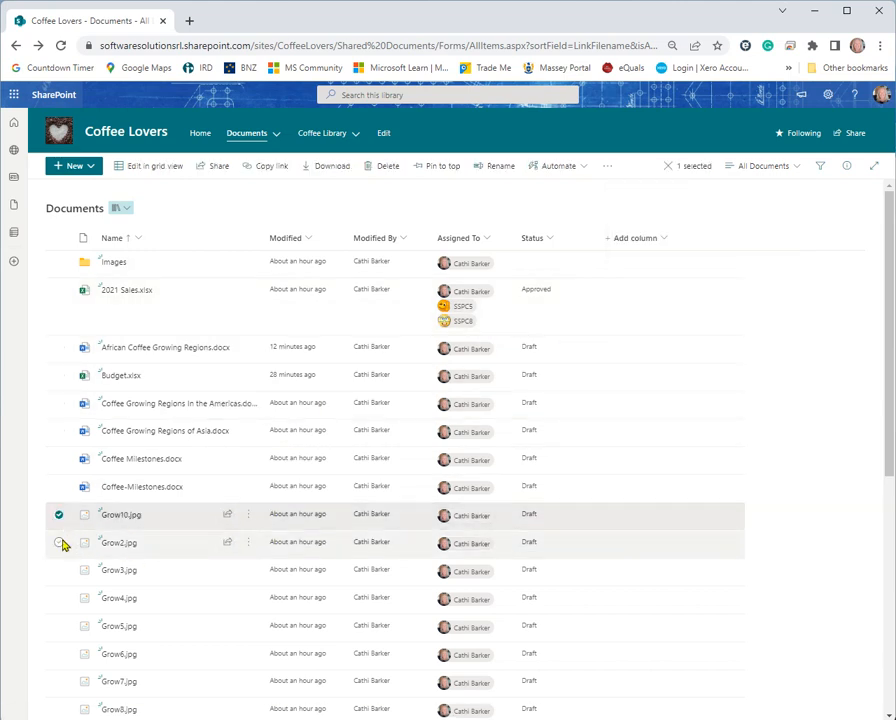
pyautogui.click(59, 542)
pyautogui.click(59, 570)
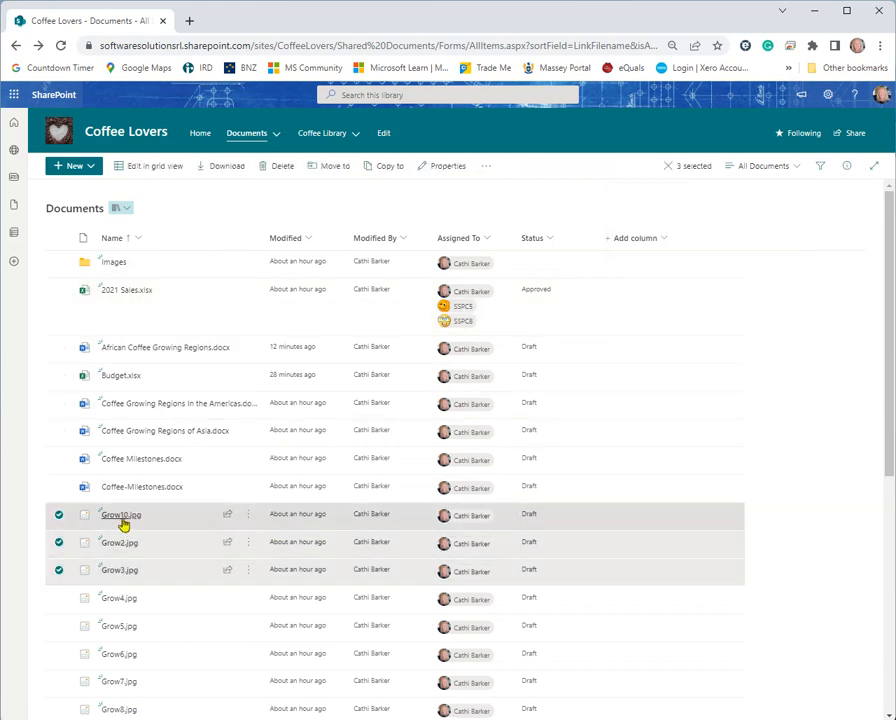
pyautogui.moveTo(106, 522); pyautogui.dragTo(133, 266)
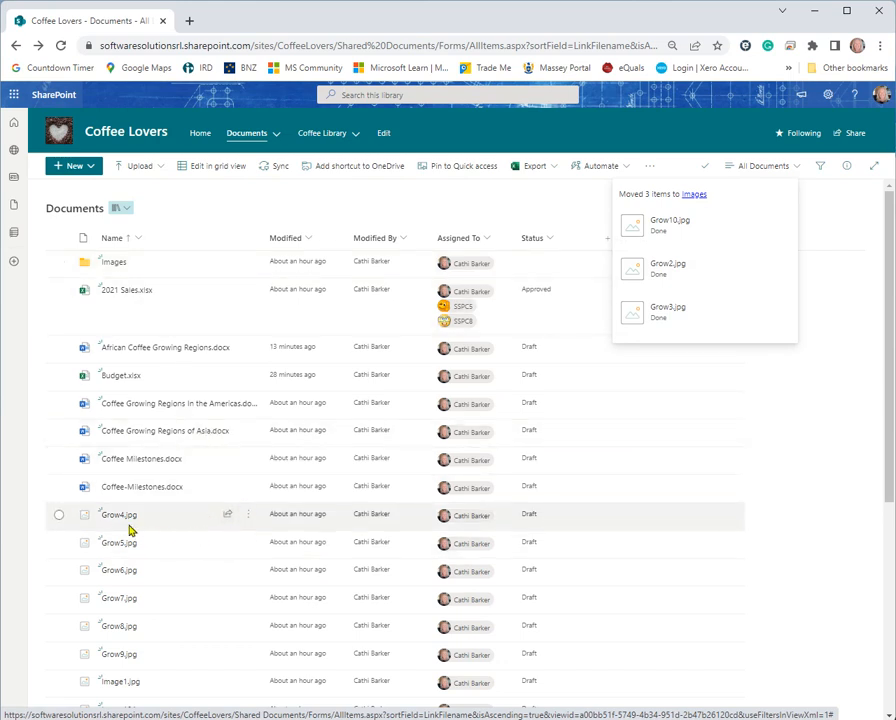
# Copy Grow4.jpg into the Images folder, check the folder's contents and return to the Documents library.
pyautogui.click(59, 516)
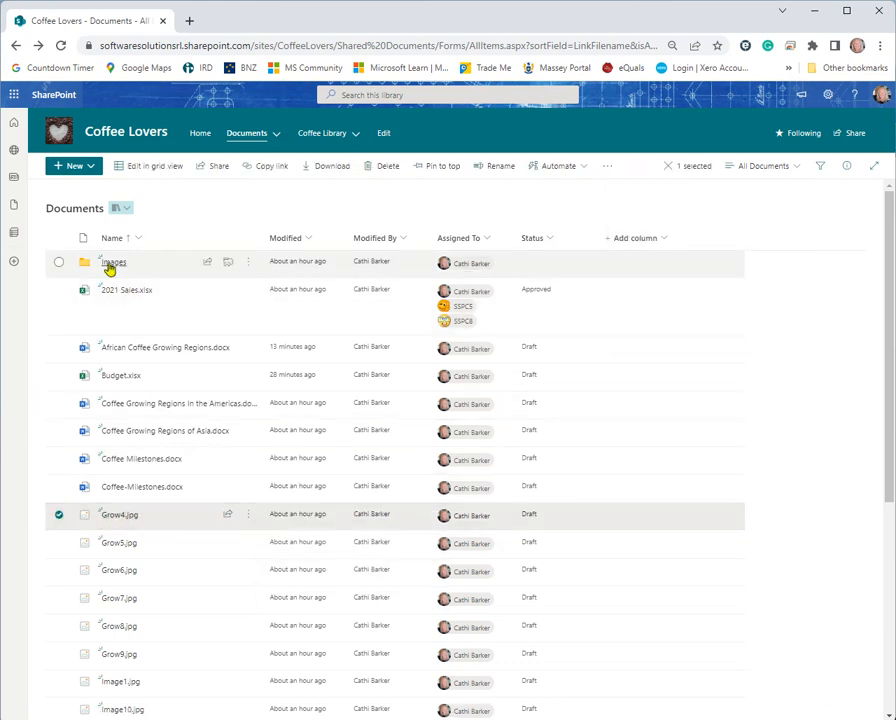
pyautogui.click(249, 522)
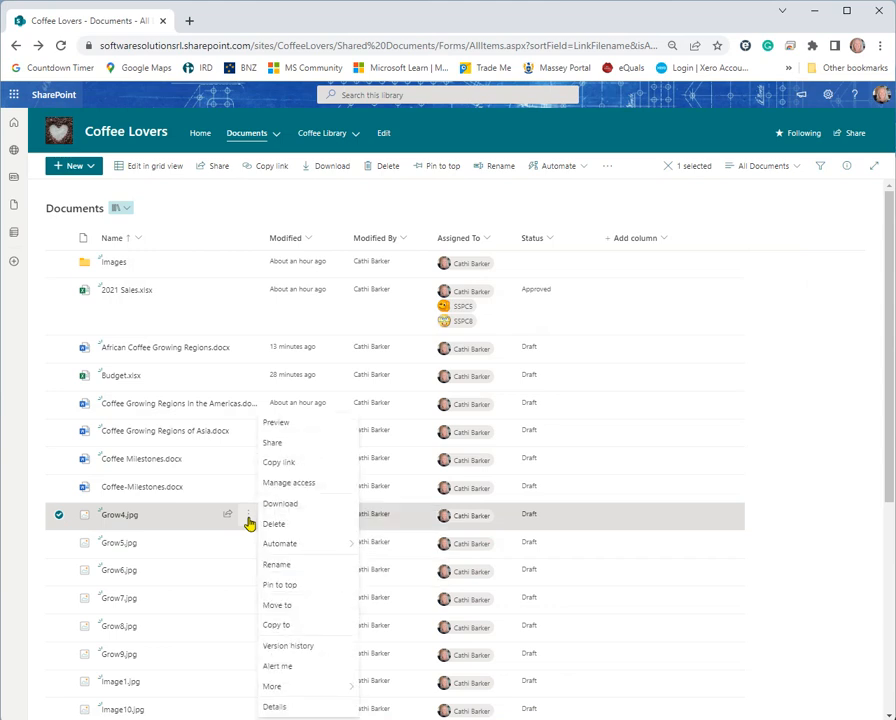
pyautogui.click(276, 625)
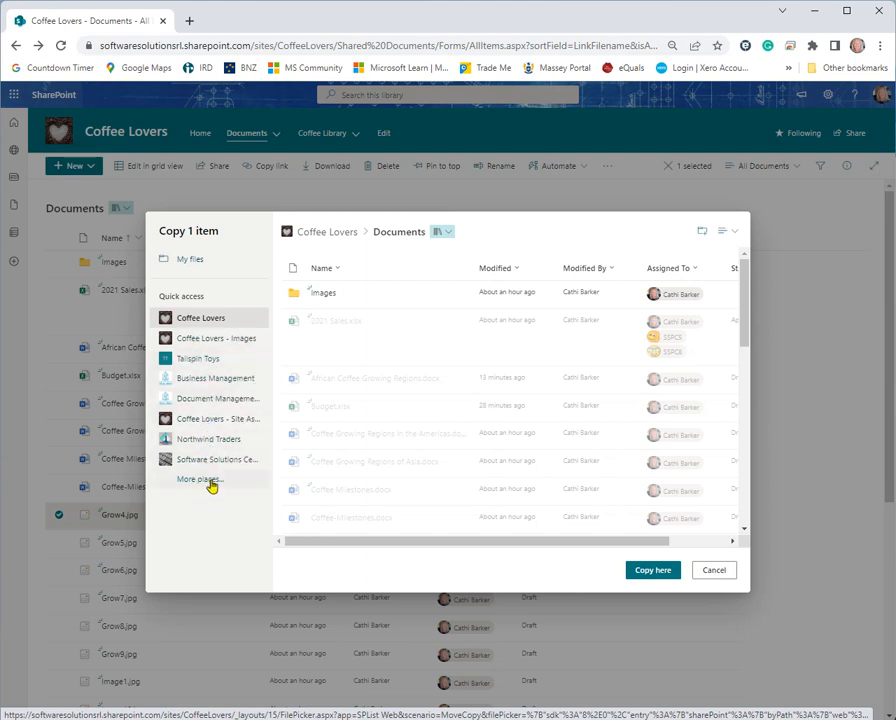
pyautogui.click(325, 294)
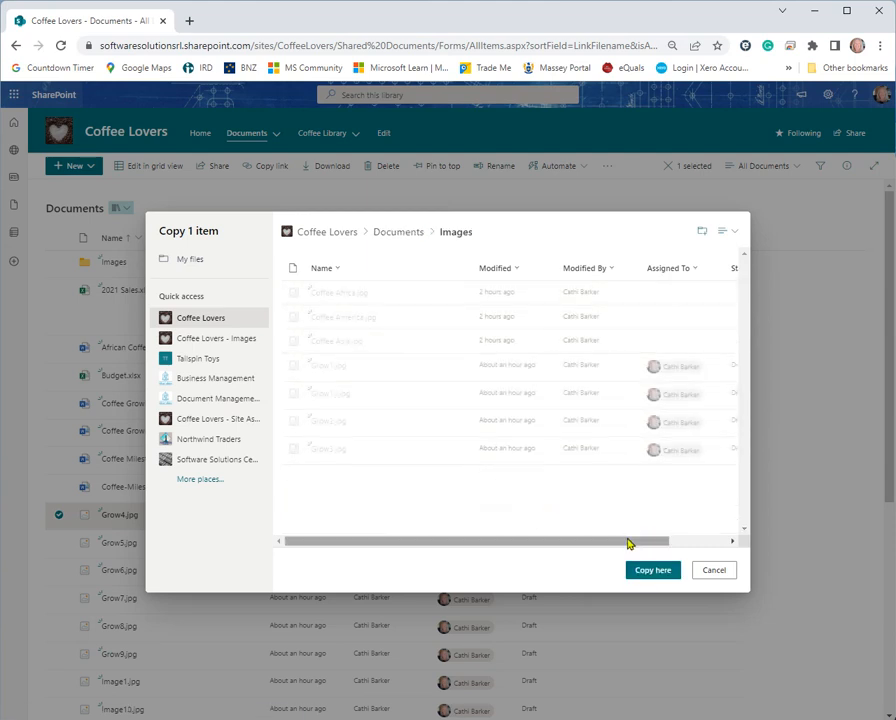
pyautogui.click(654, 576)
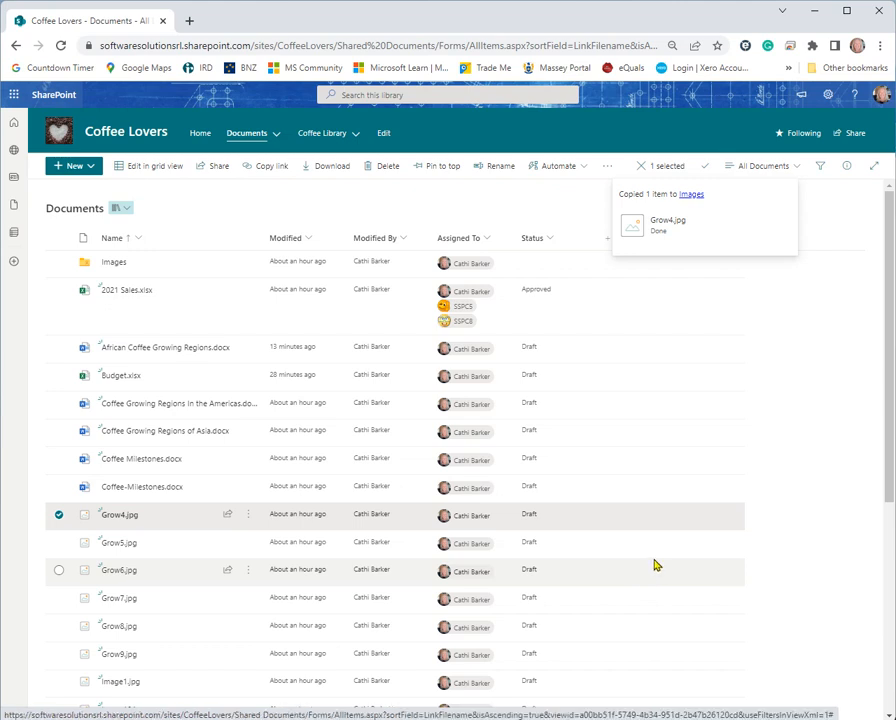
pyautogui.click(118, 266)
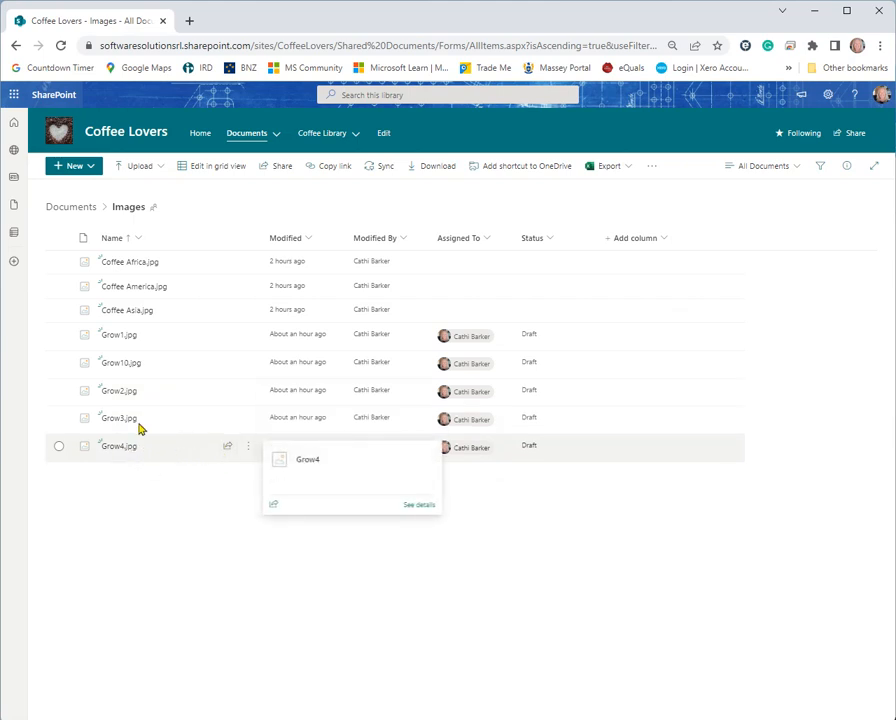
pyautogui.click(70, 211)
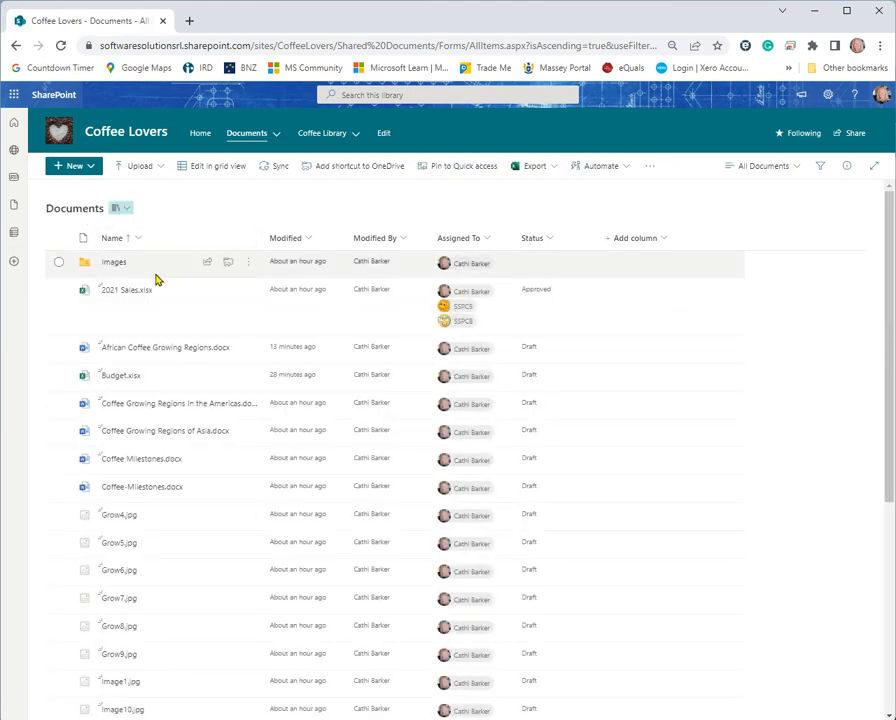
# Create a folder called Updated Images in the Documents library.
pyautogui.moveTo(118, 522)
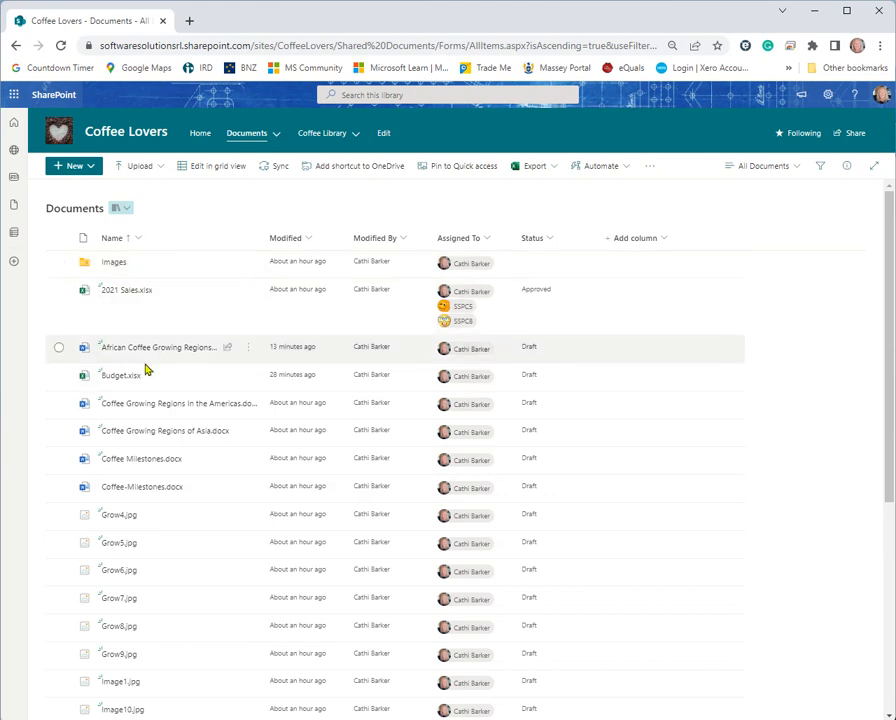
pyautogui.click(88, 170)
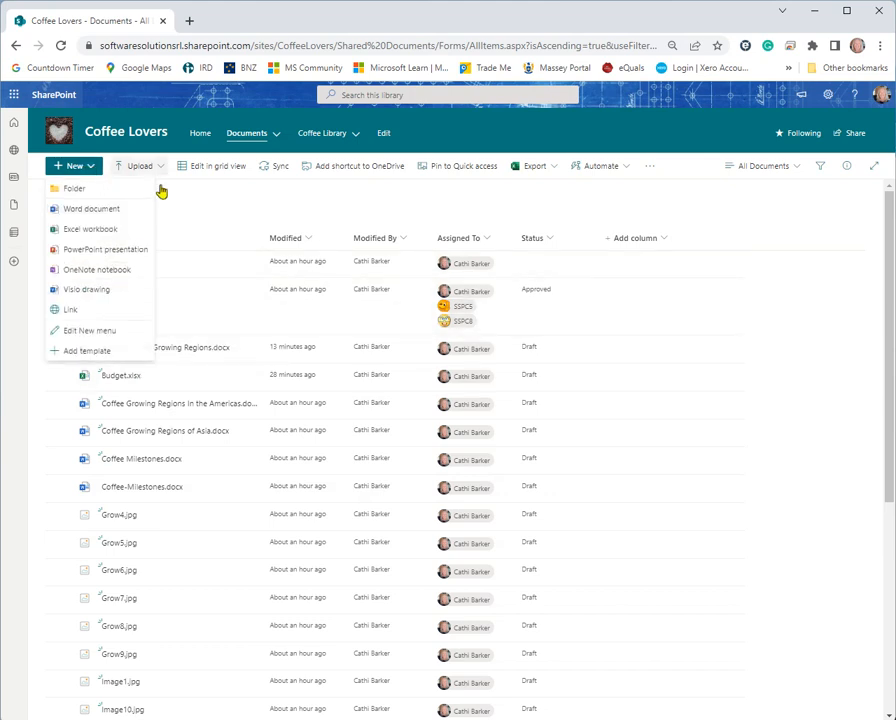
pyautogui.click(98, 190)
pyautogui.write('Updated Images')
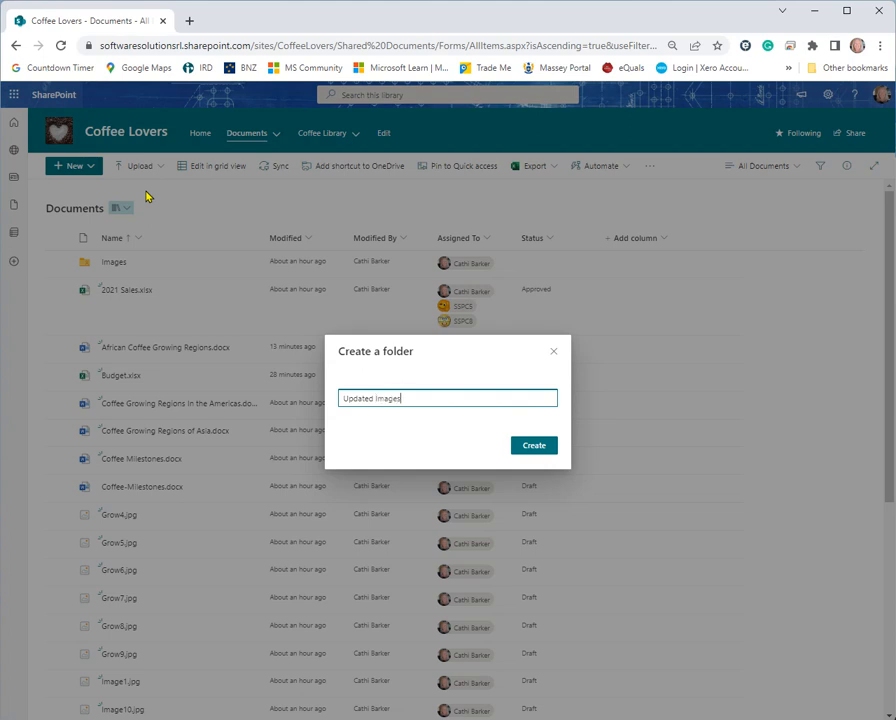
pyautogui.press('Return')
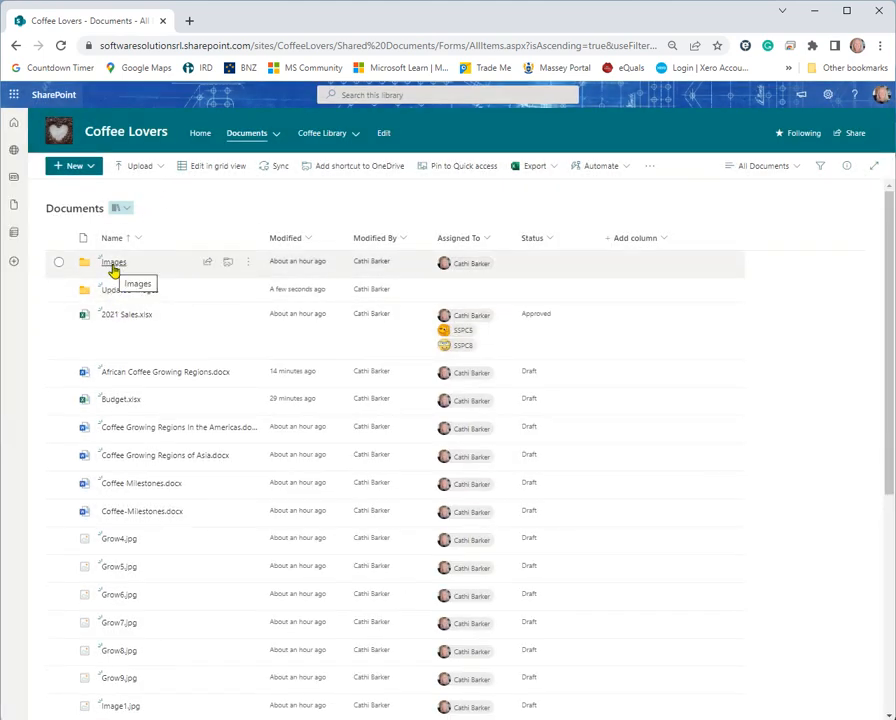
# Look into the Images folder, return to Documents and move the Updated Images folder into Images.
pyautogui.click(115, 264)
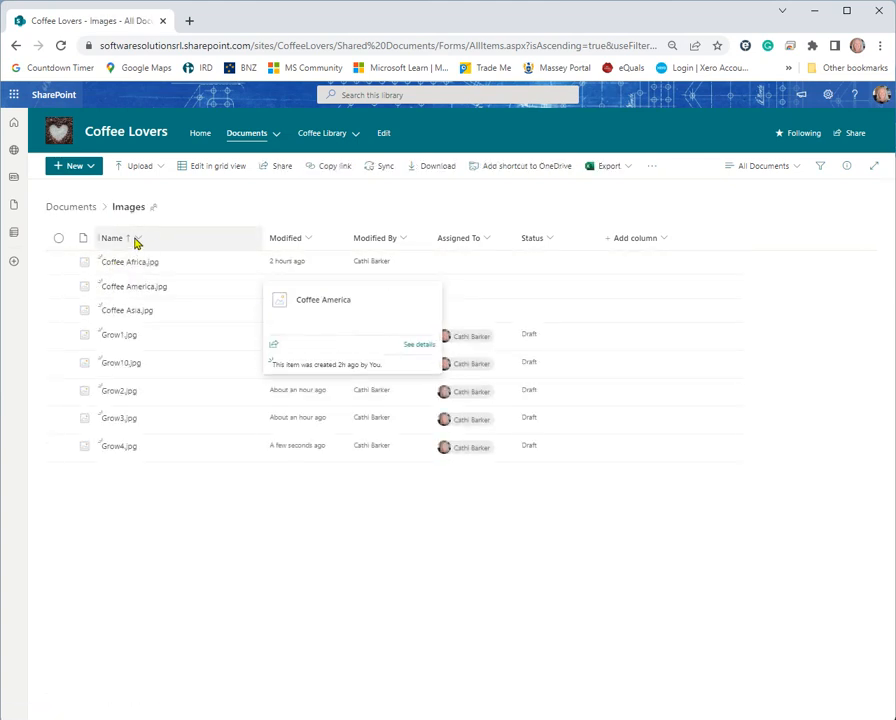
pyautogui.click(57, 209)
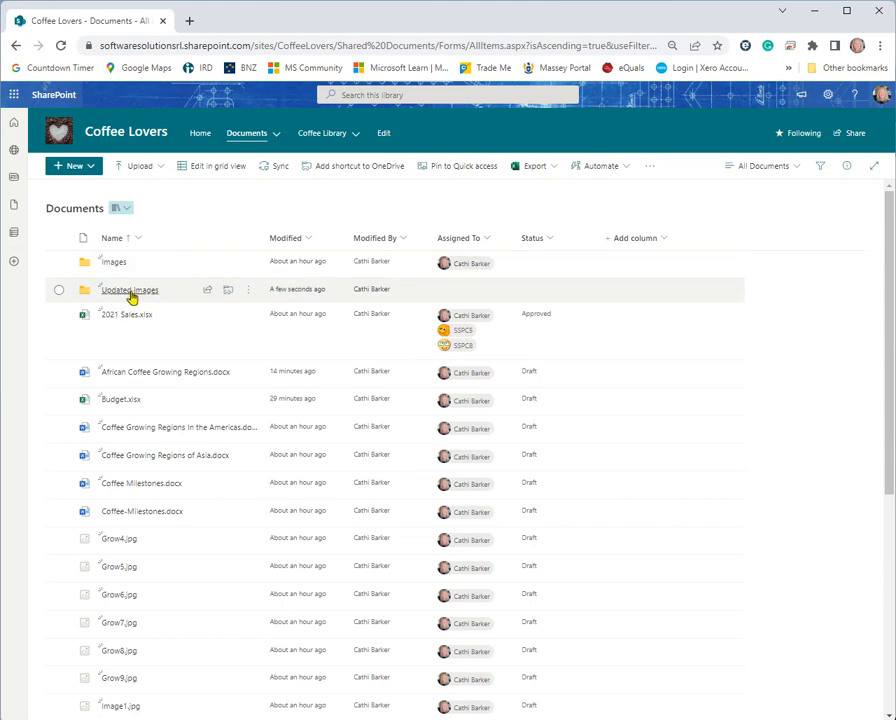
pyautogui.click(59, 291)
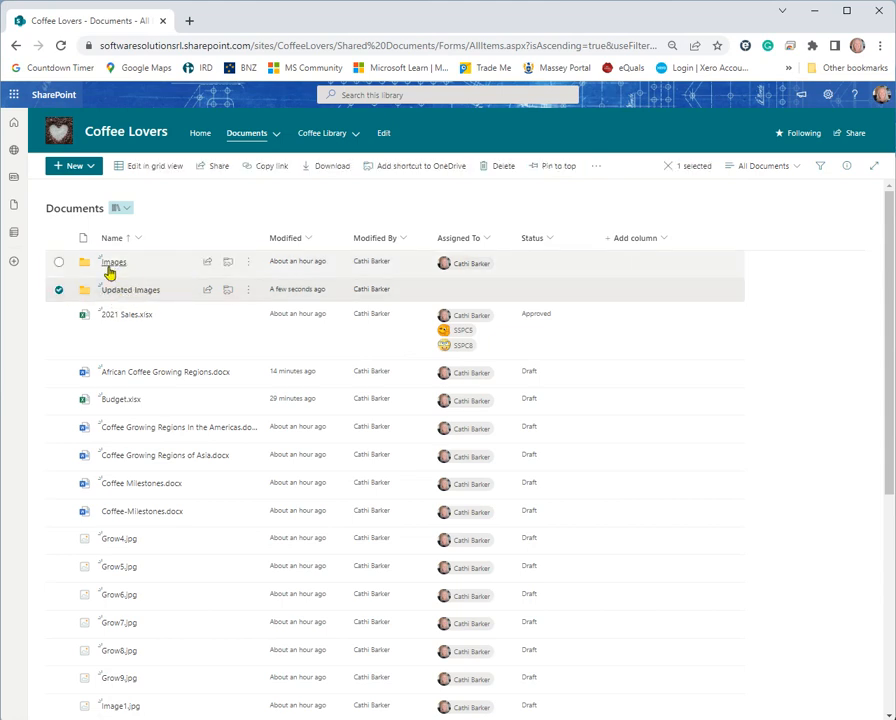
pyautogui.moveTo(131, 293); pyautogui.dragTo(121, 266)
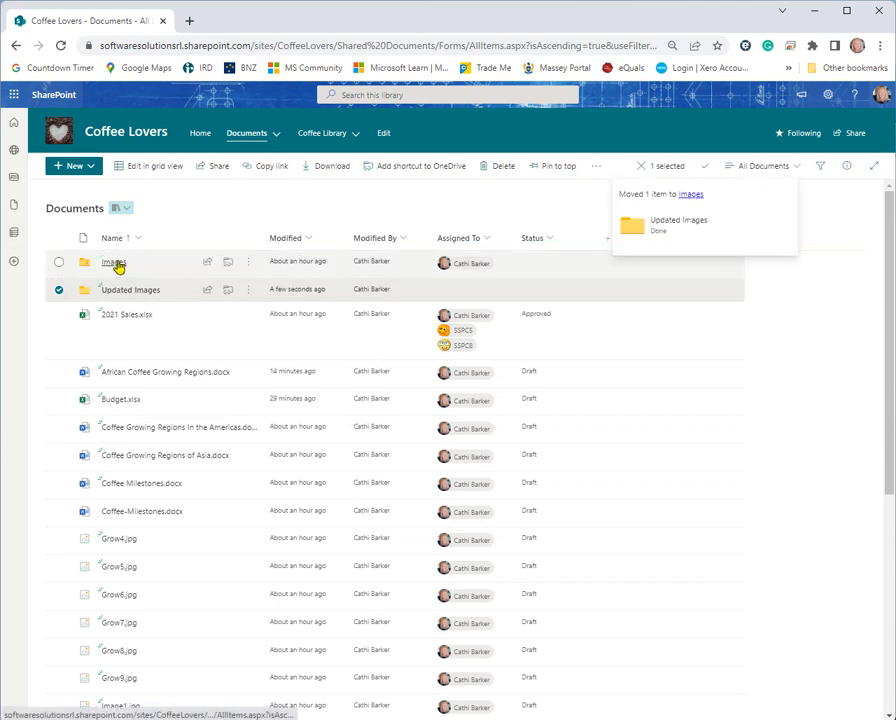
# Open the Images folder and move Coffee Africa.jpg into its Updated Images subfolder.
pyautogui.click(118, 264)
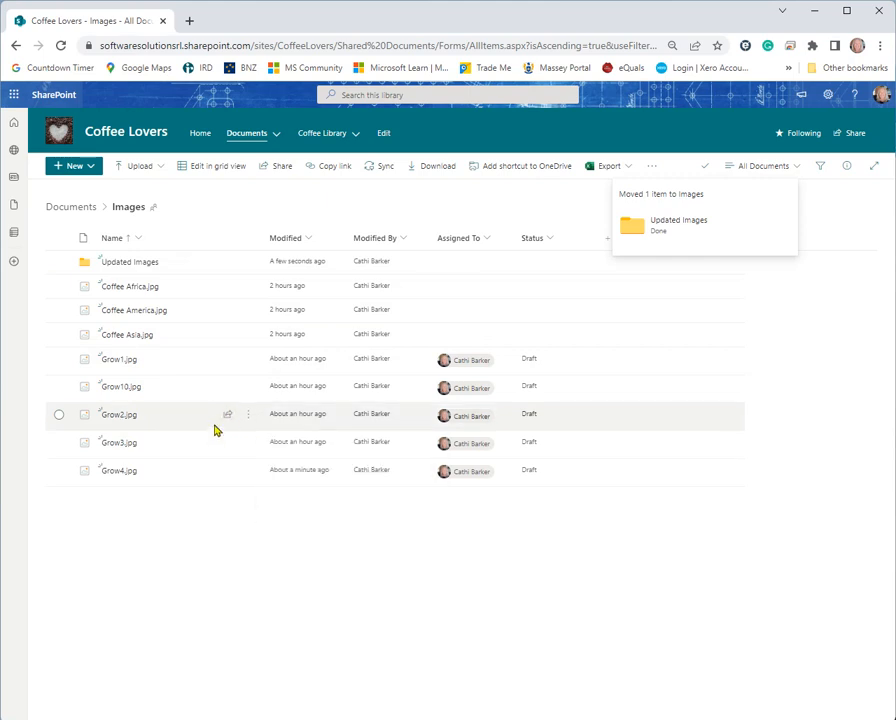
pyautogui.moveTo(142, 293)
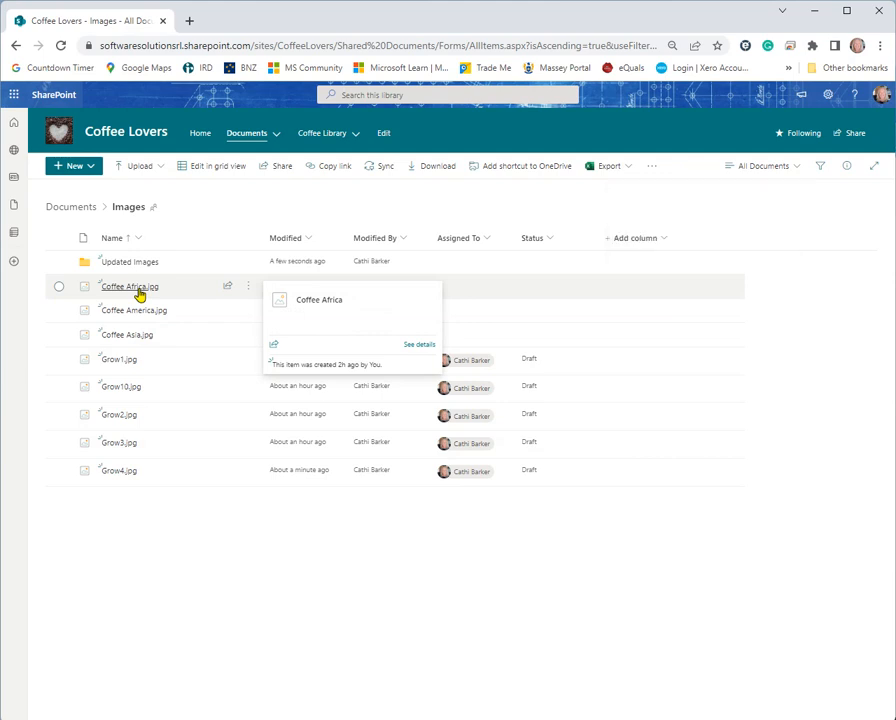
pyautogui.moveTo(148, 292); pyautogui.dragTo(156, 272)
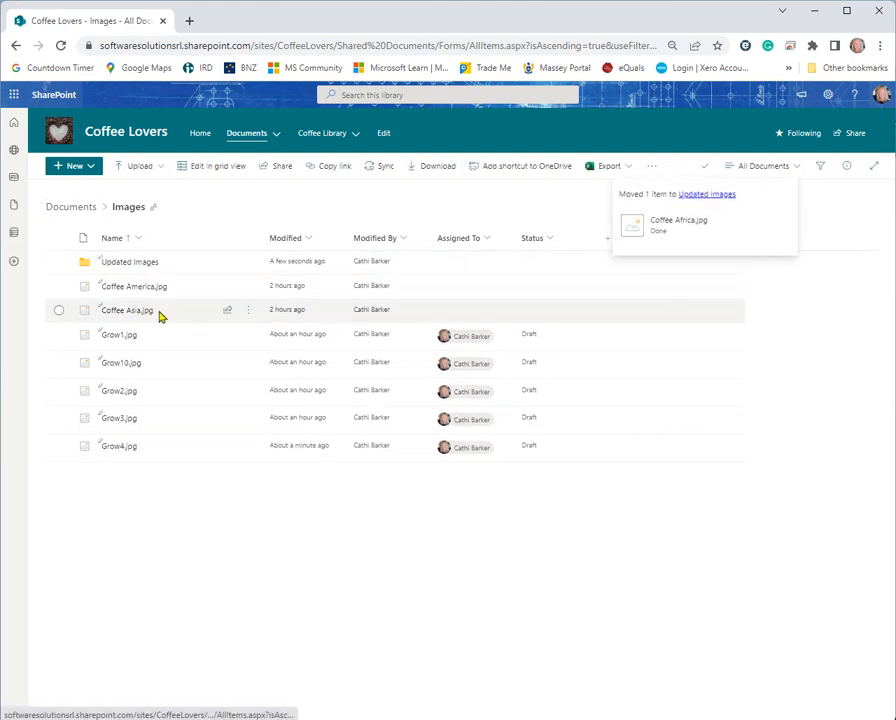
# Open the Updated Images folder and move Coffee Africa.jpg back up to the Images folder.
pyautogui.click(144, 267)
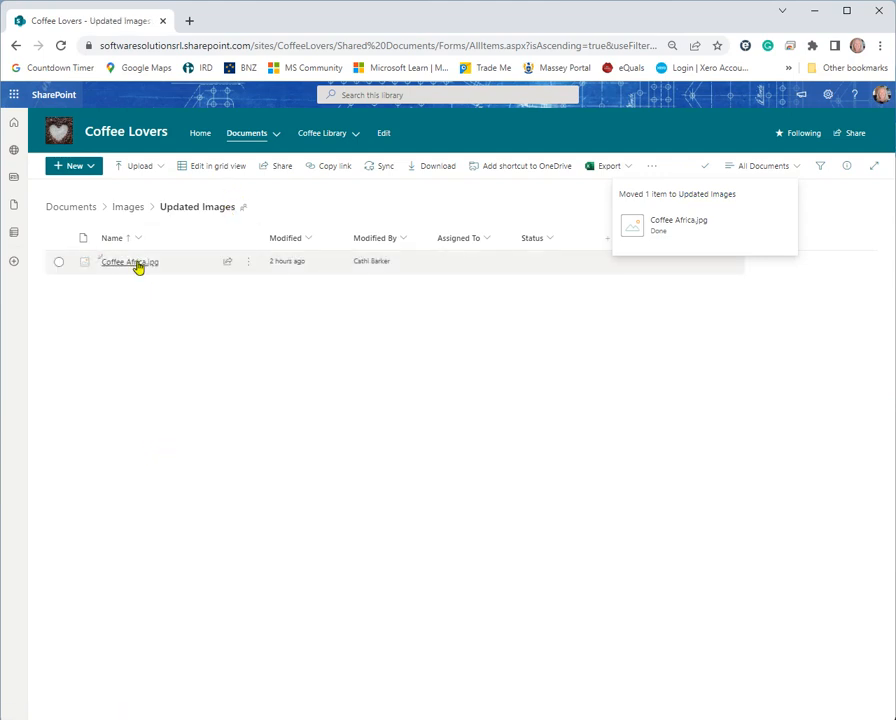
pyautogui.moveTo(136, 263)
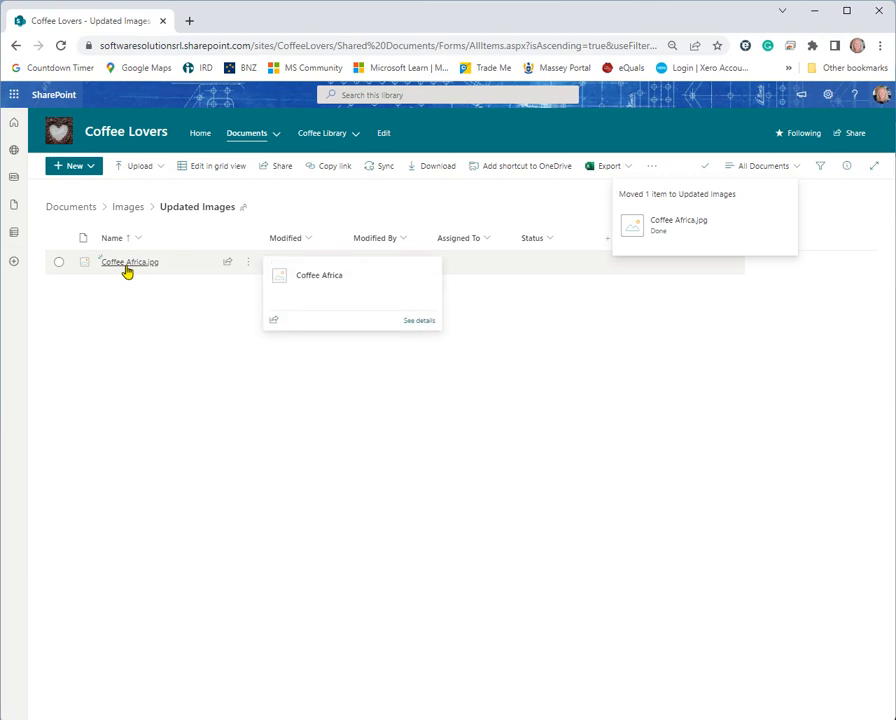
pyautogui.moveTo(128, 268); pyautogui.dragTo(124, 216)
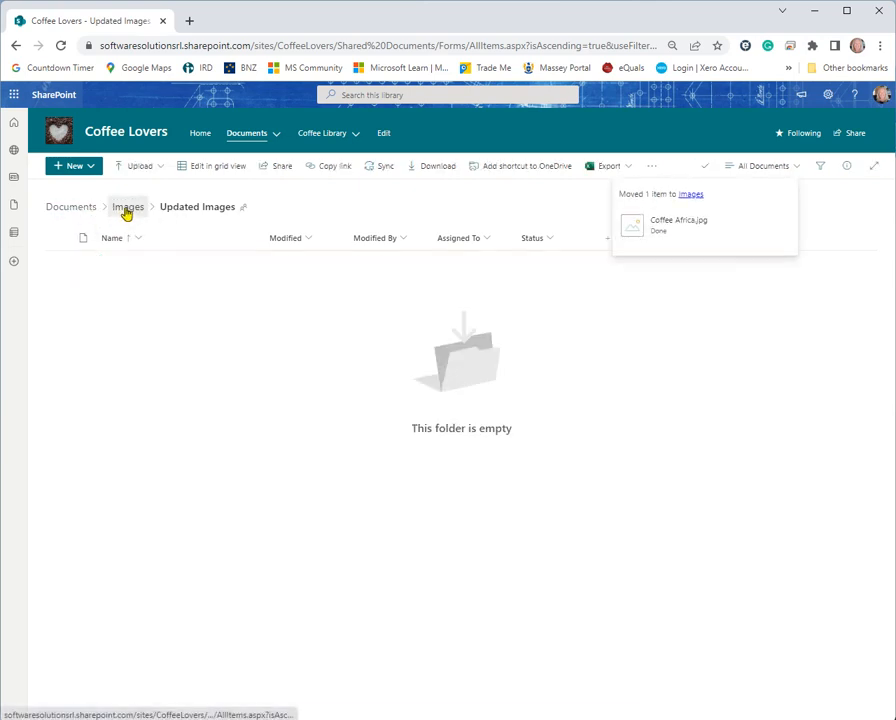
# Open the Images folder and move Coffee Africa.jpg up to the top level of the Documents library.
pyautogui.click(125, 210)
pyautogui.moveTo(127, 292)
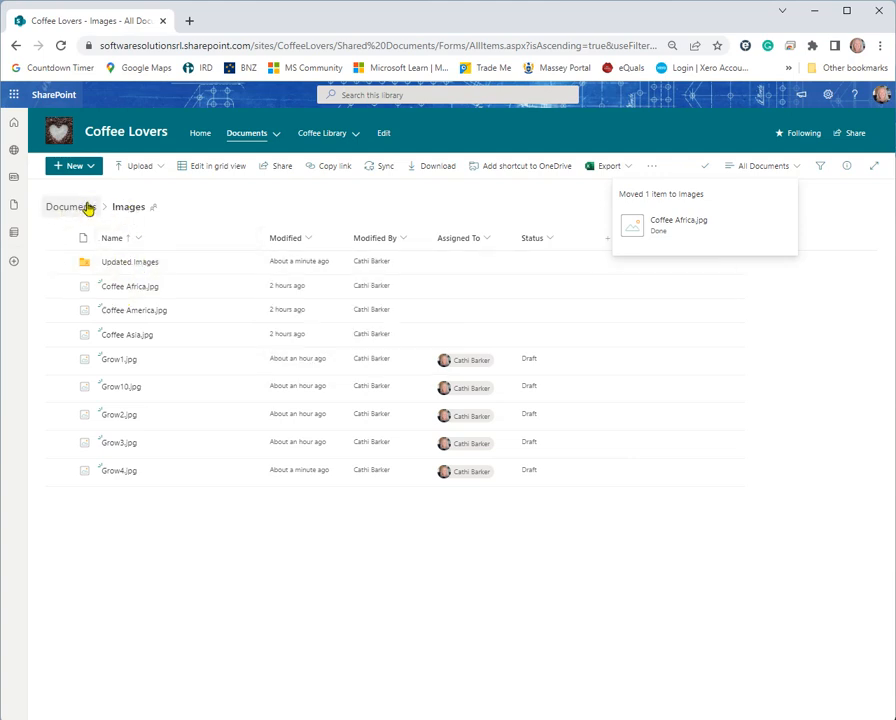
pyautogui.moveTo(123, 291); pyautogui.dragTo(62, 212)
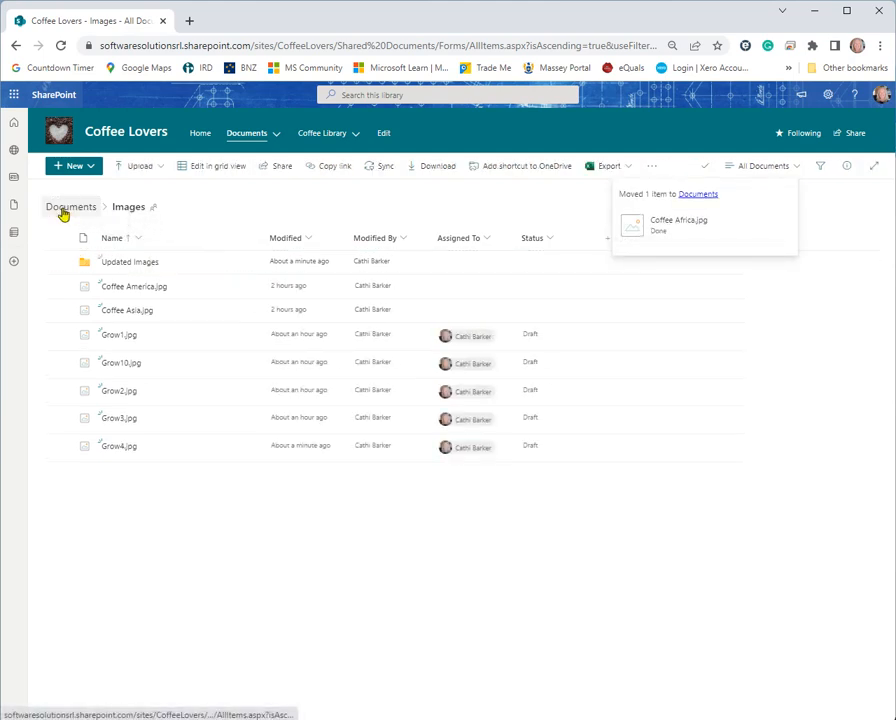
# Return to the top level of Documents and move Coffee Africa.jpg back into the Images folder.
pyautogui.click(62, 212)
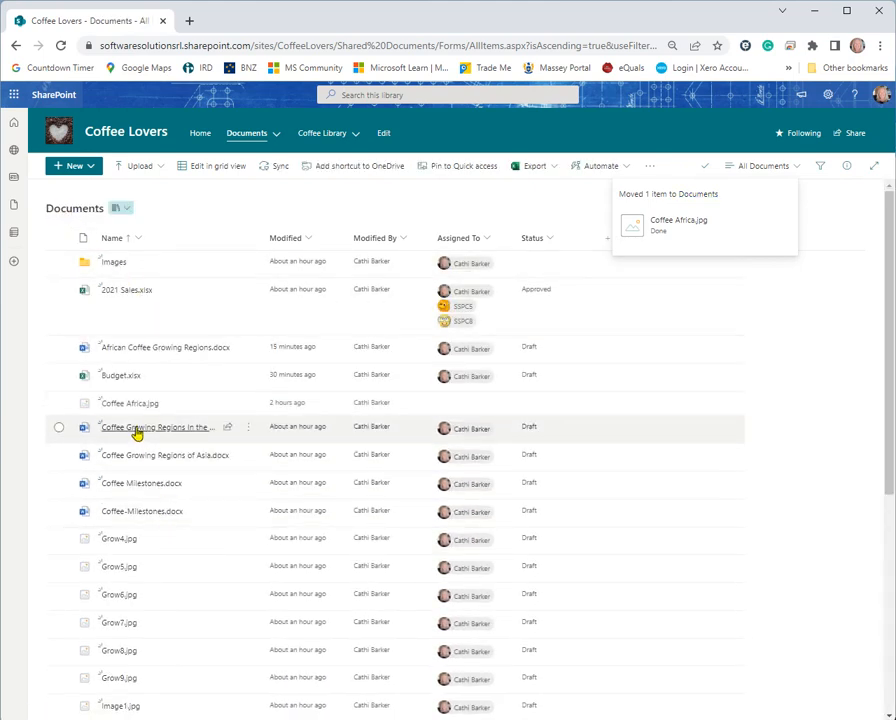
pyautogui.moveTo(140, 407)
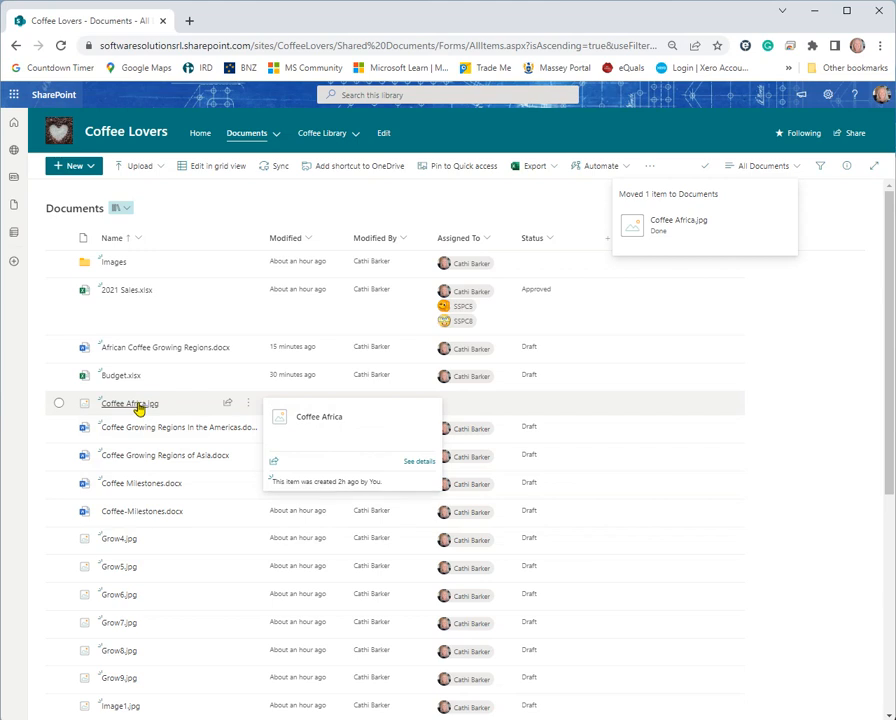
pyautogui.moveTo(140, 407); pyautogui.dragTo(116, 263)
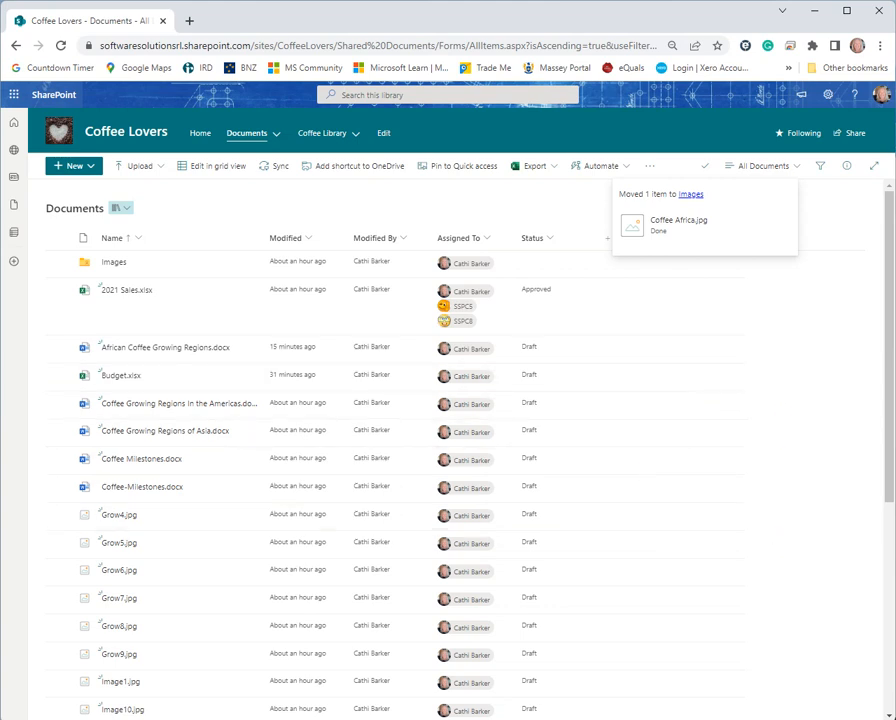
# Switch to File Explorer and move its window aside so the SharePoint file list stays visible.
pyautogui.moveTo(893, 718)
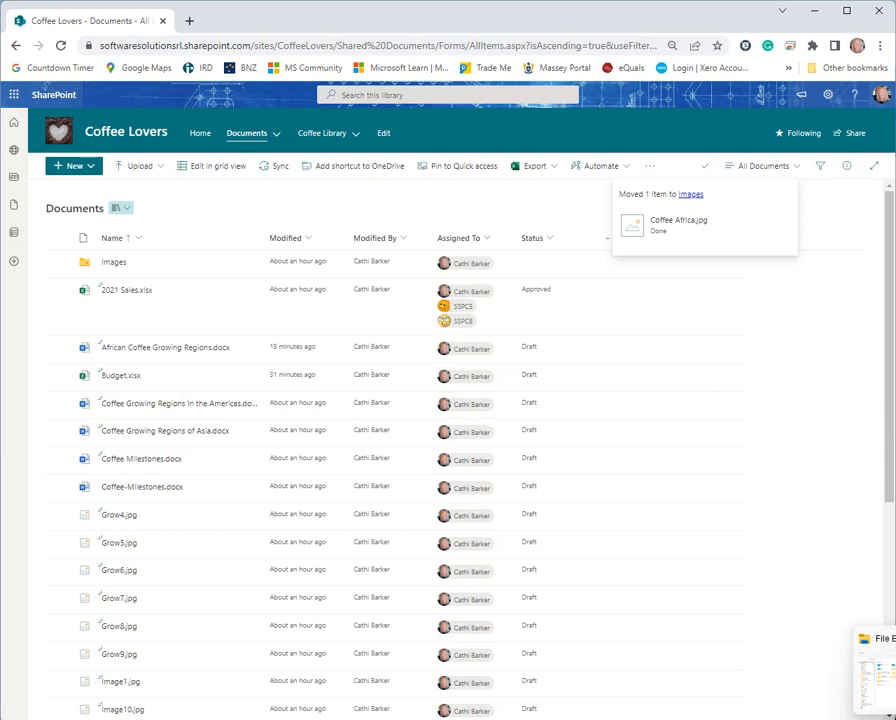
pyautogui.click(878, 666)
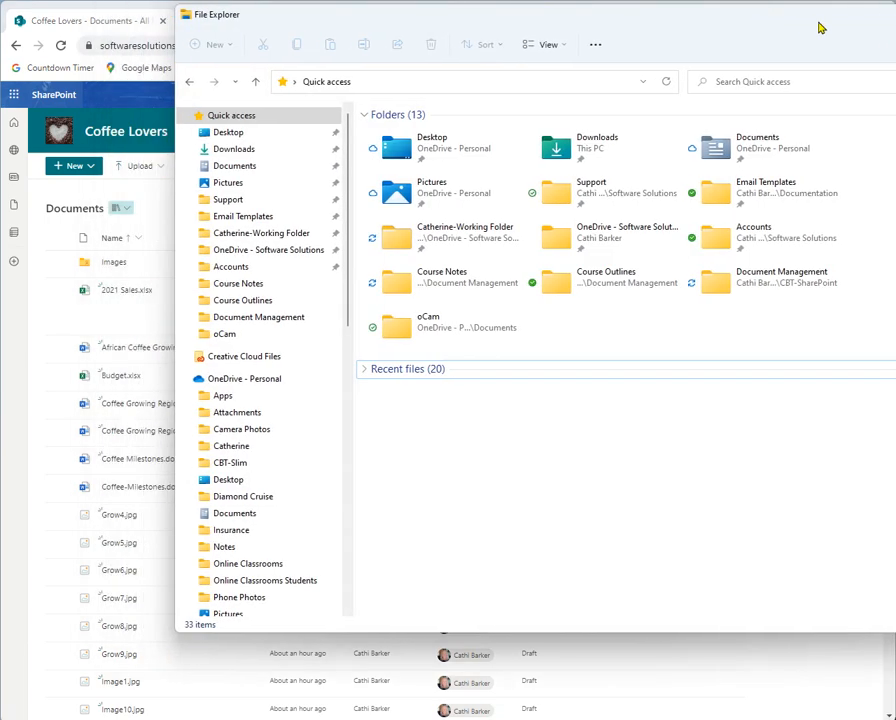
pyautogui.moveTo(820, 27); pyautogui.dragTo(895, 74)
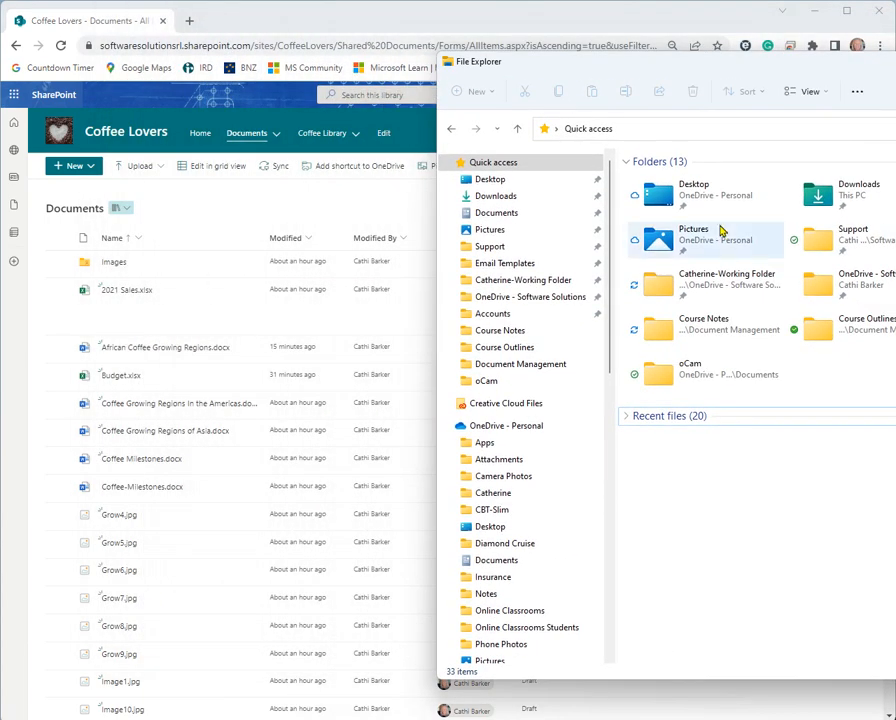
# Open the CBT-Excel folder under Software Solutions > CBT in the pinned working folder.
pyautogui.click(540, 282)
pyautogui.click(665, 226)
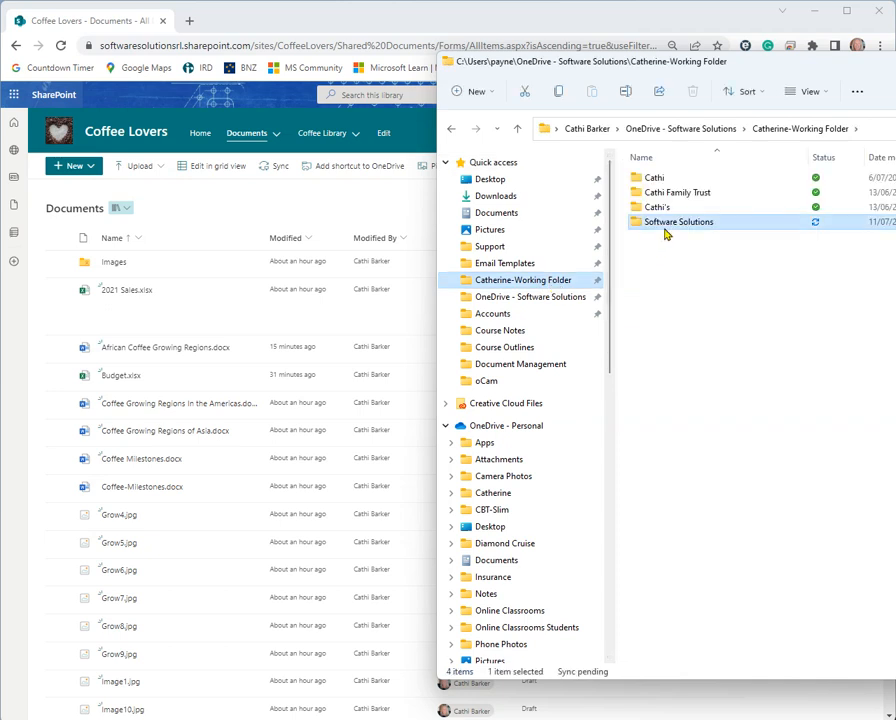
pyautogui.doubleClick(662, 222)
pyautogui.click(655, 193)
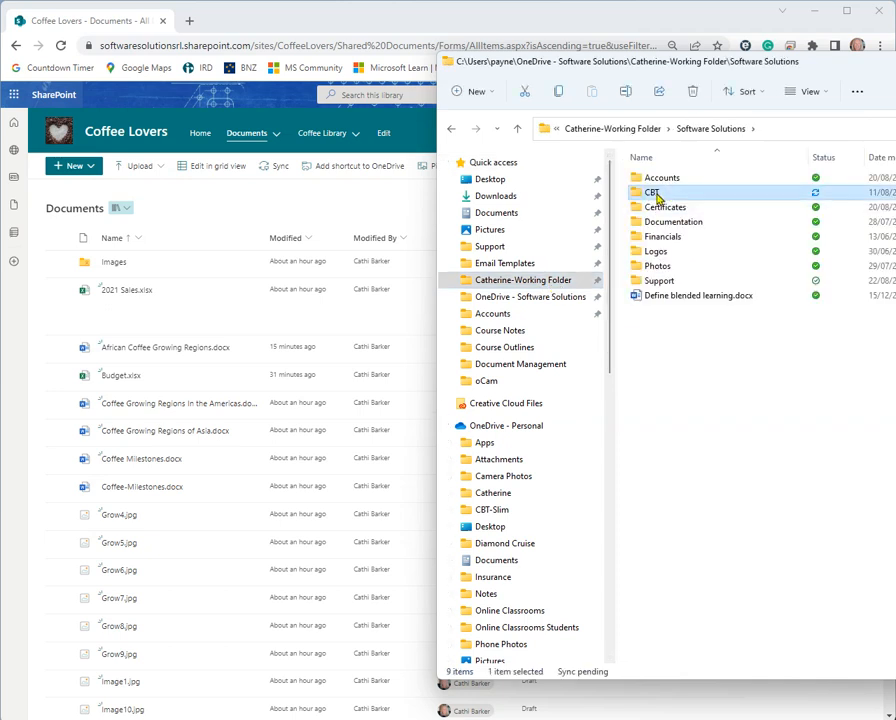
pyautogui.doubleClick(655, 194)
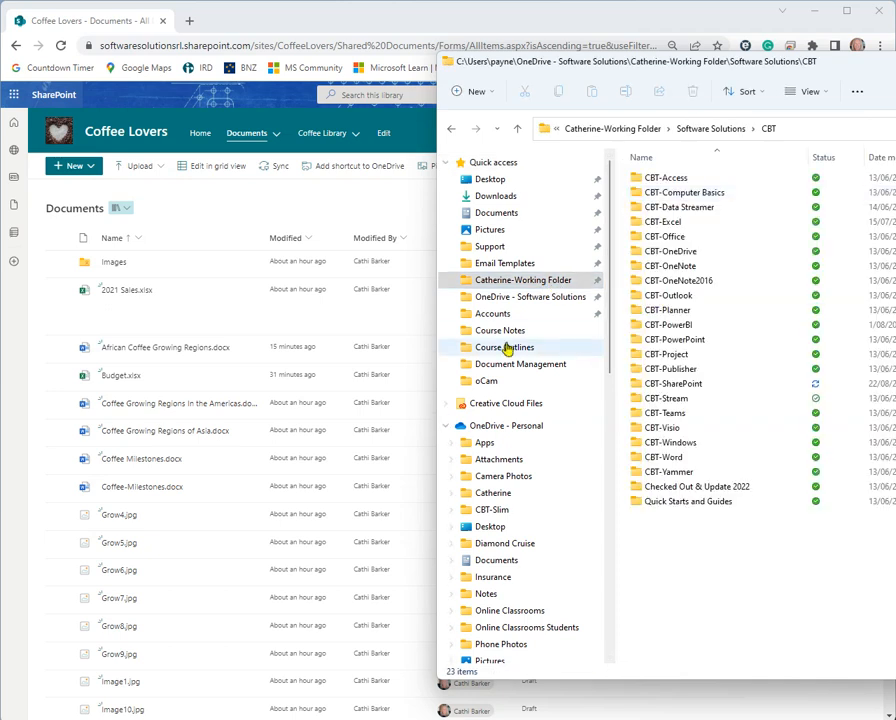
pyautogui.doubleClick(670, 223)
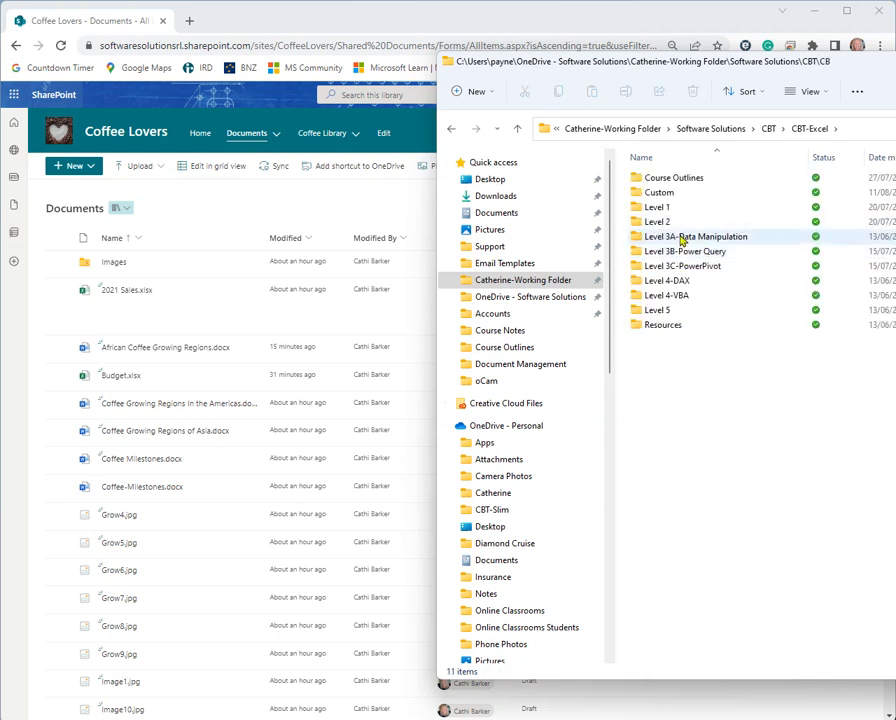
# Open the Exercise Files folder of Level 4-VBA and upload Winners.xlsx from it to the SharePoint Documents library.
pyautogui.doubleClick(678, 207)
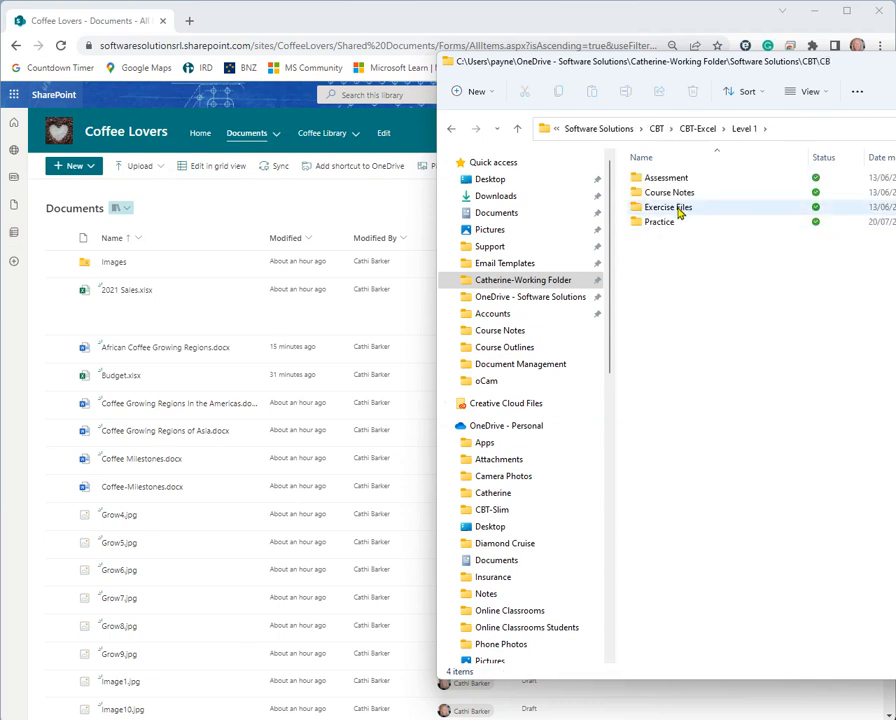
pyautogui.click(706, 128)
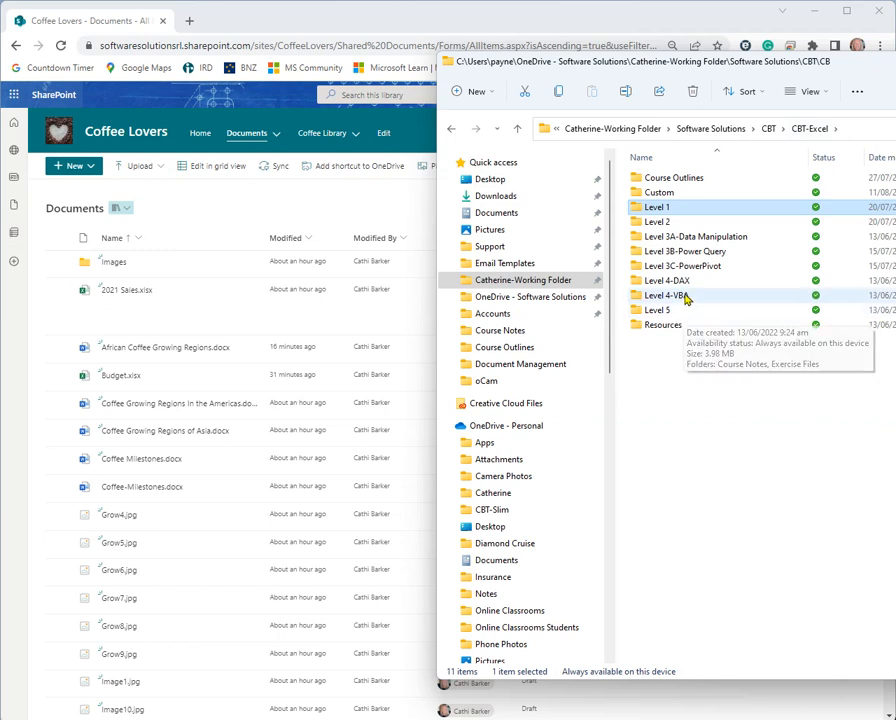
pyautogui.click(682, 297)
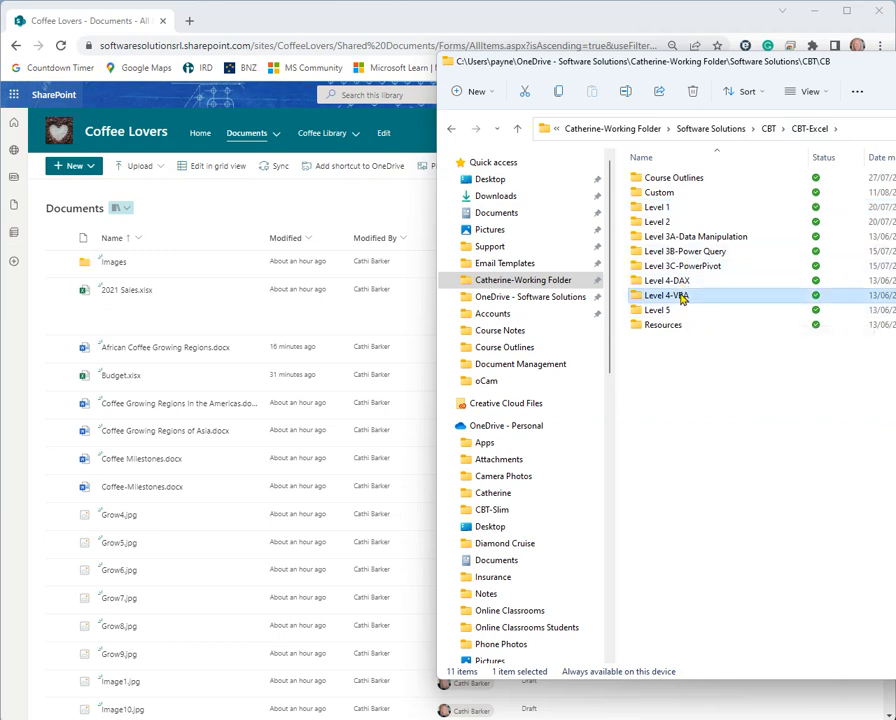
pyautogui.doubleClick(682, 297)
pyautogui.doubleClick(670, 207)
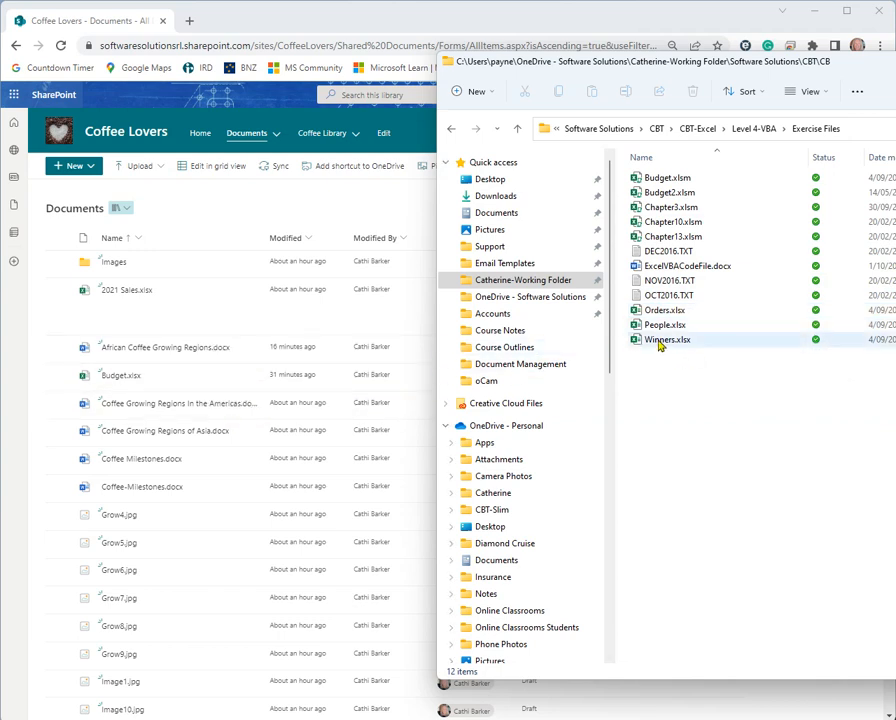
pyautogui.moveTo(659, 345); pyautogui.dragTo(234, 316)
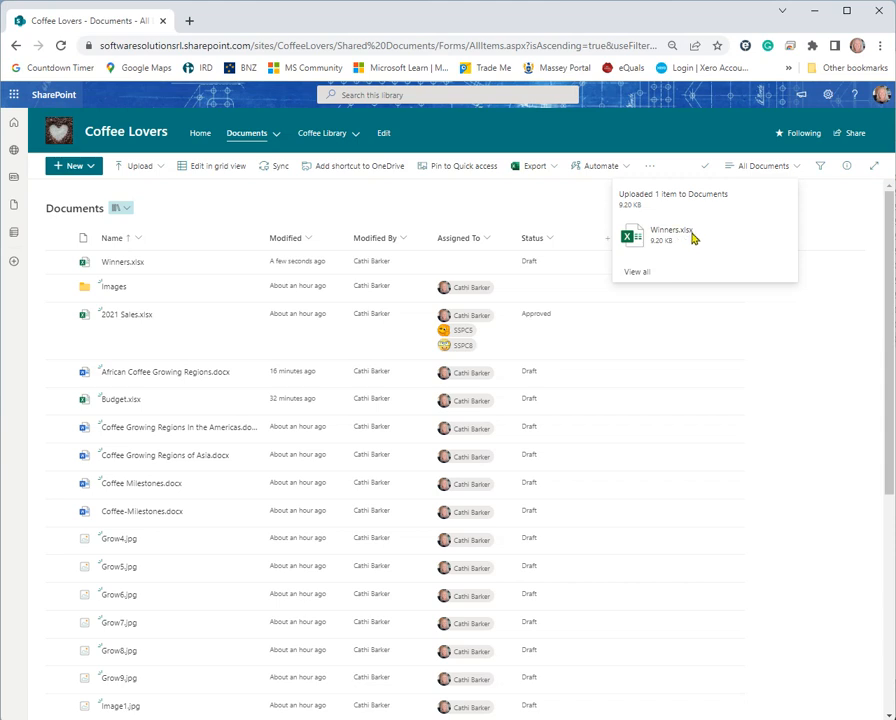
# Bring File Explorer back to the front and upload People.xlsx from Exercise Files to the top level of the Documents library.
pyautogui.click(894, 330)
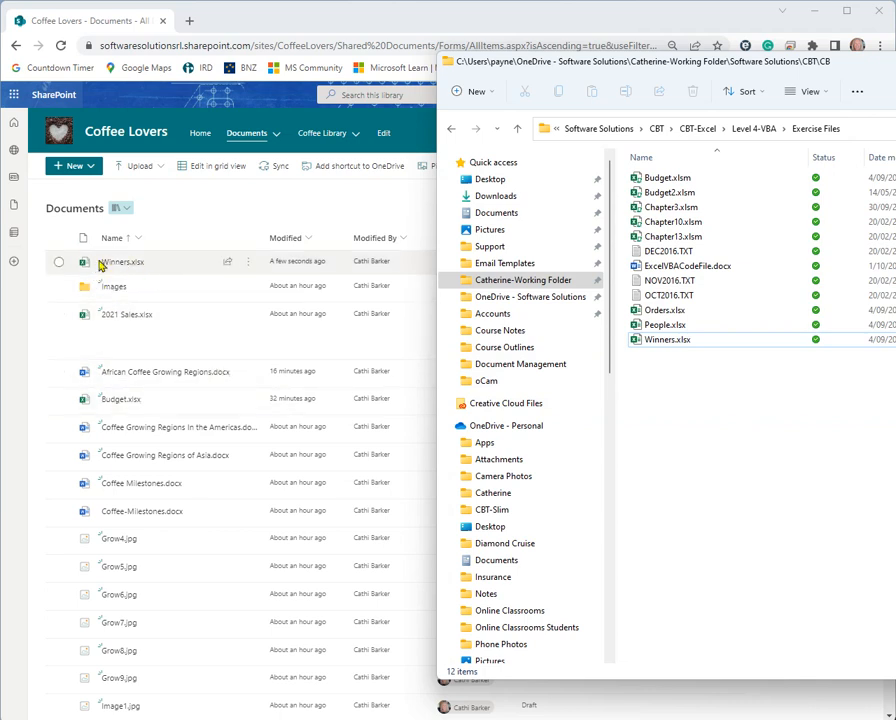
pyautogui.click(662, 326)
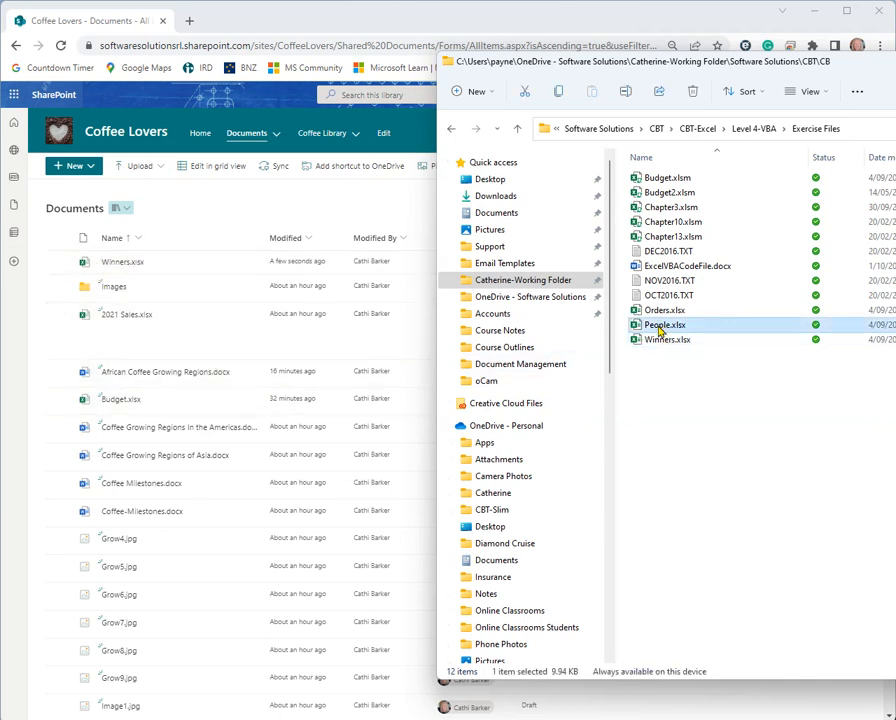
pyautogui.moveTo(658, 330); pyautogui.dragTo(196, 222)
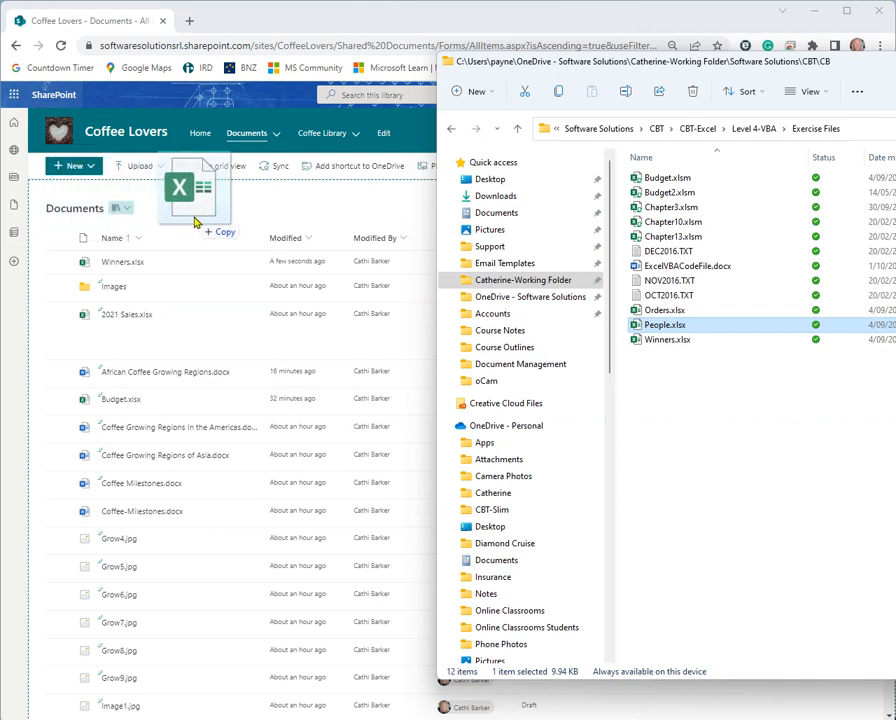
pyautogui.moveTo(196, 222); pyautogui.dragTo(196, 222)
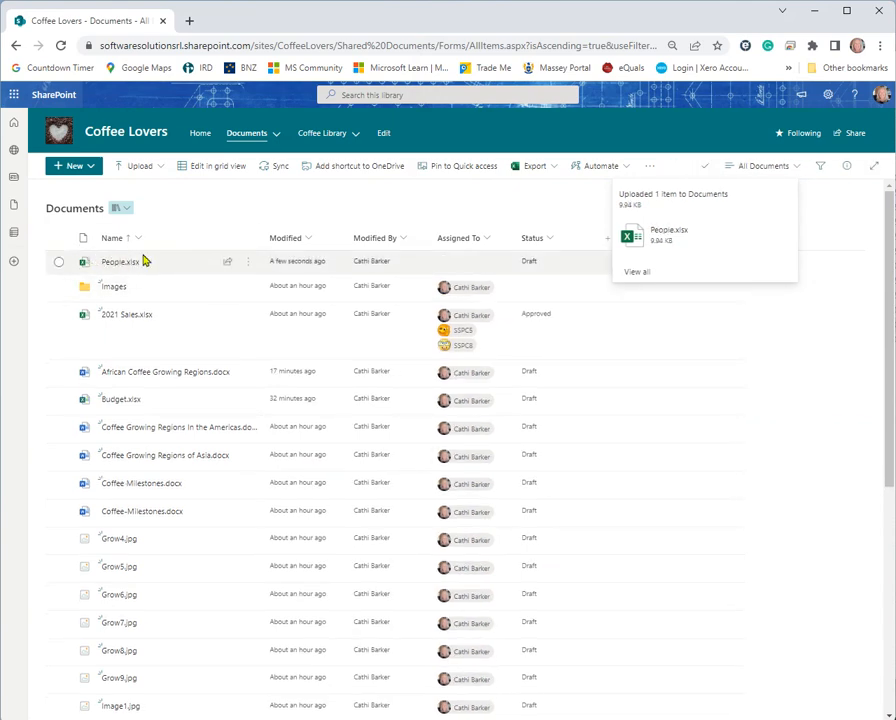
# Close File Explorer and return to the SharePoint Documents library.
pyautogui.click(894, 450)
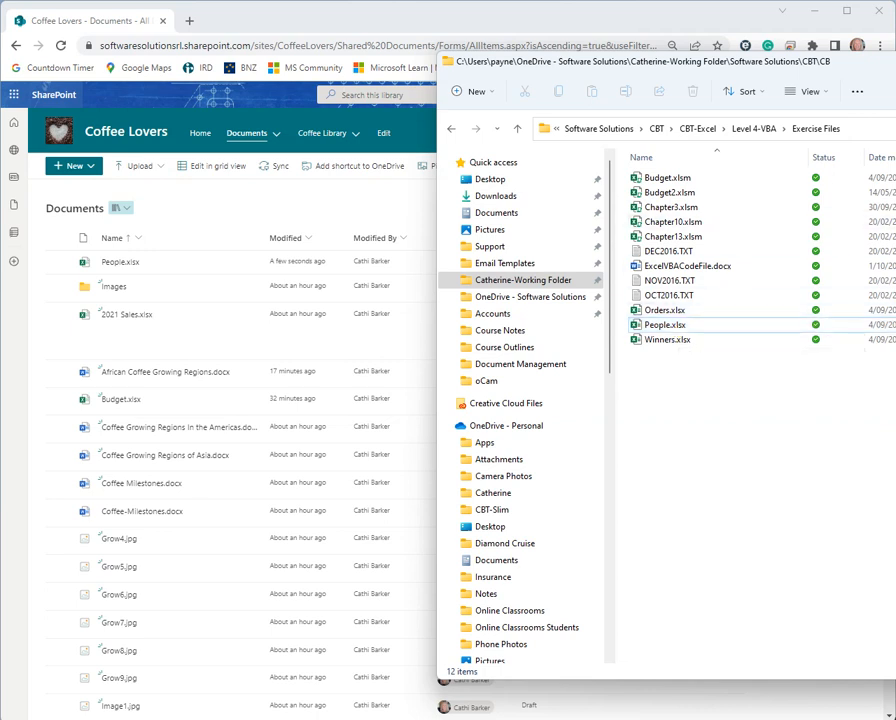
pyautogui.click(893, 62)
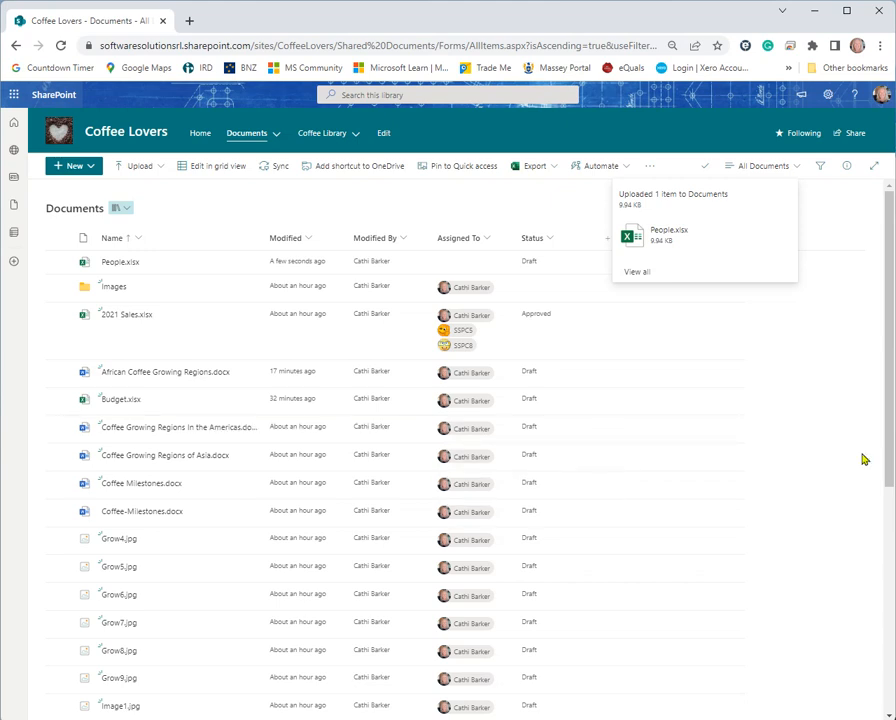
pyautogui.press('super+e')
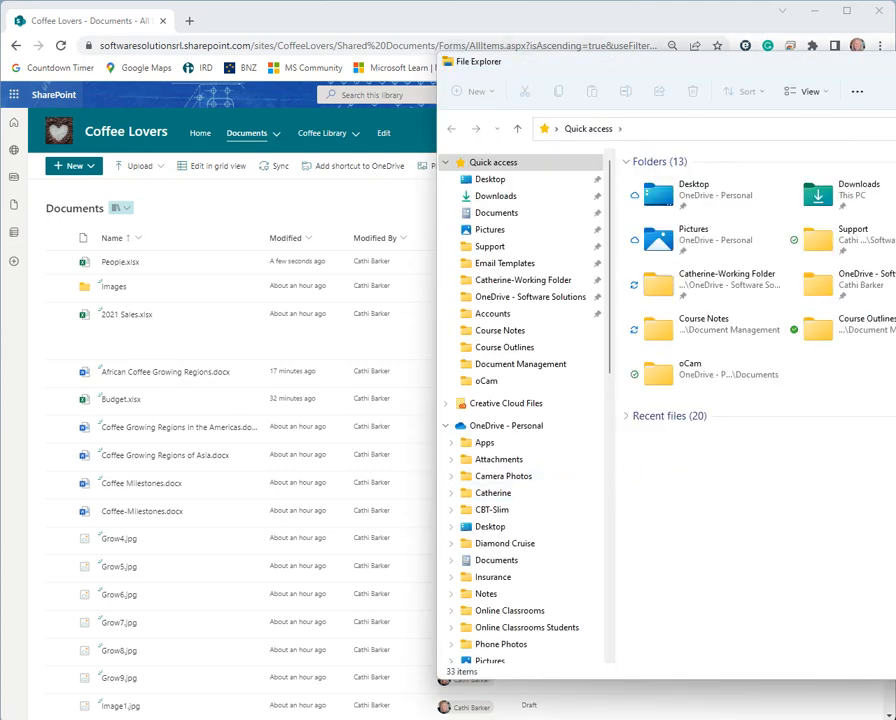
pyautogui.hotkey('alt', 'F4')
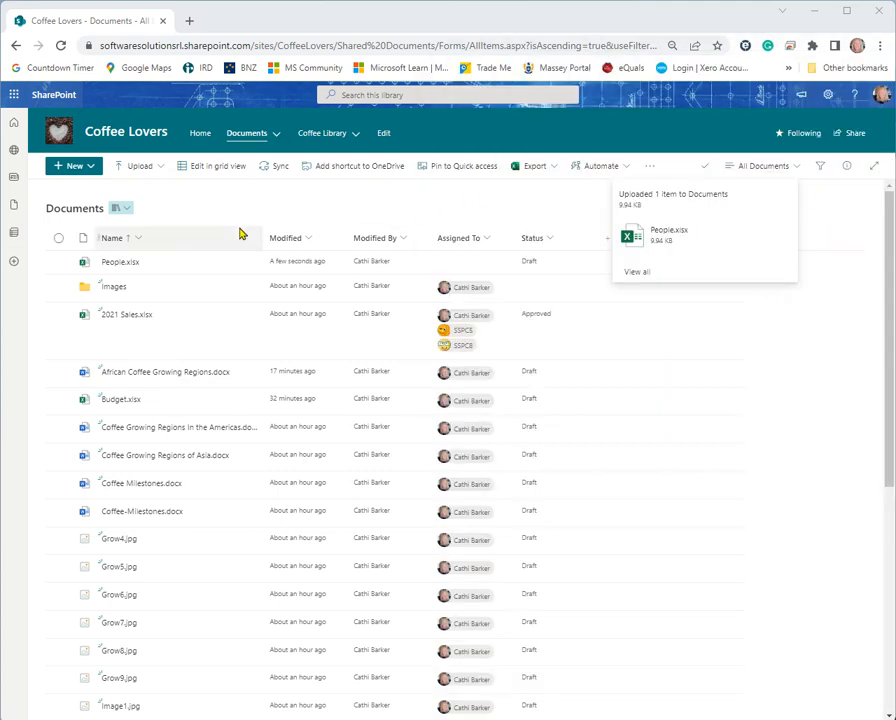
pyautogui.click(140, 166)
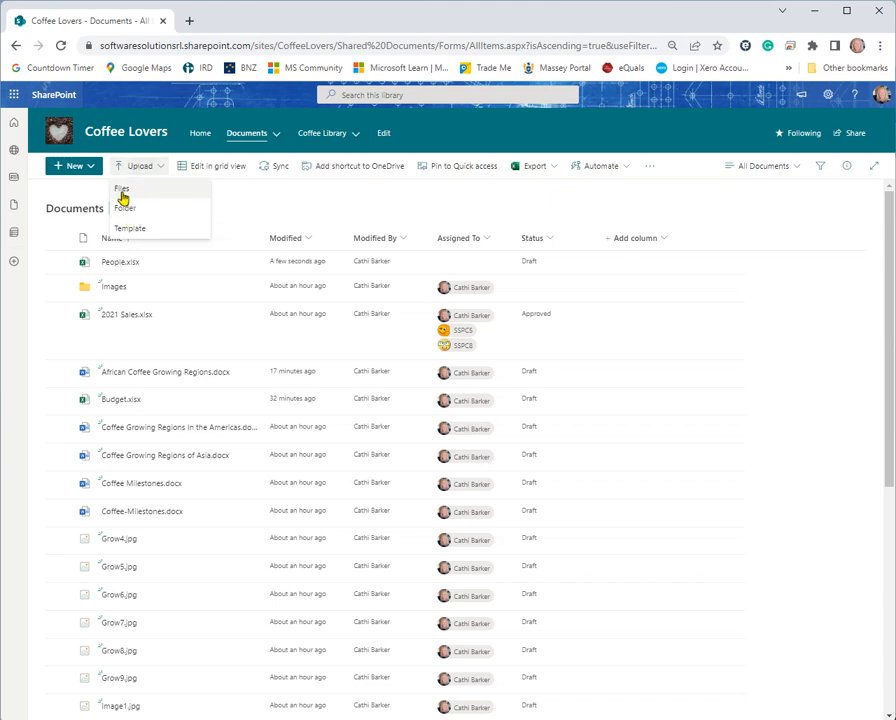
pyautogui.click(161, 170)
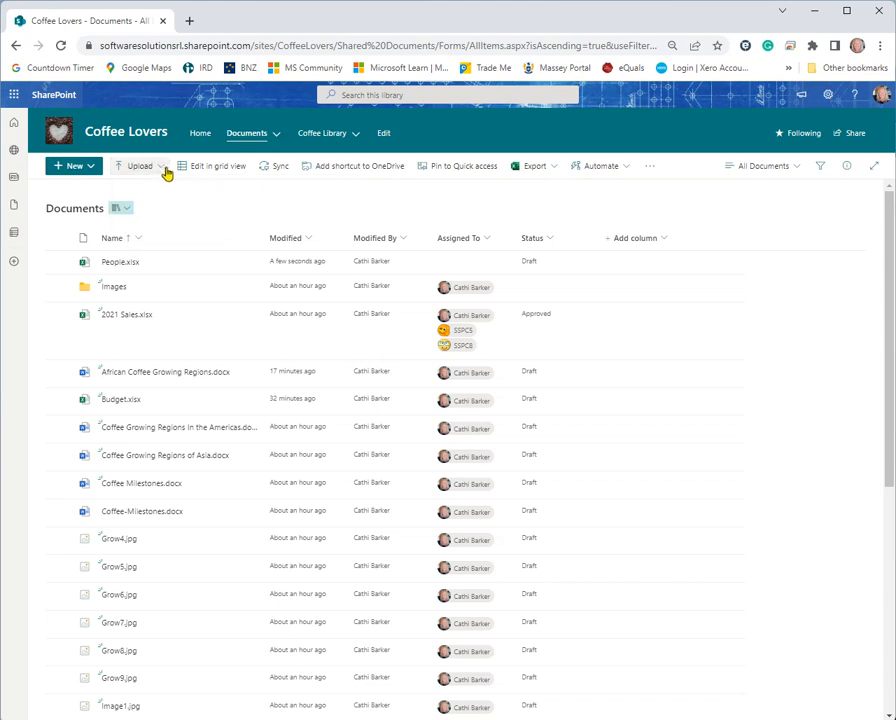